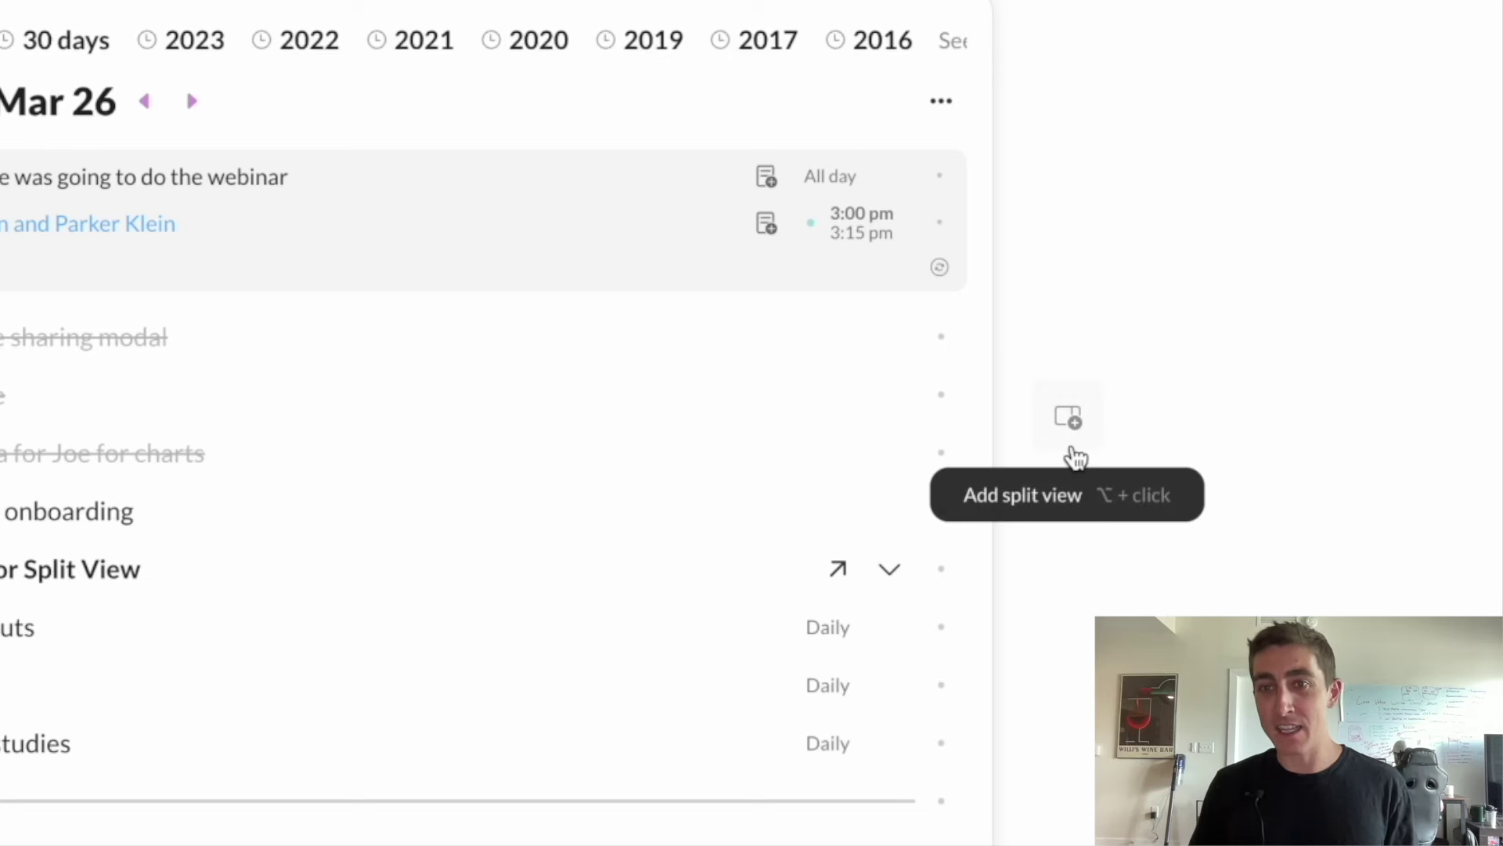
- Open the bookmarked Dev list in a split view beside the Tue, Mar 26 day
click(1072, 443)
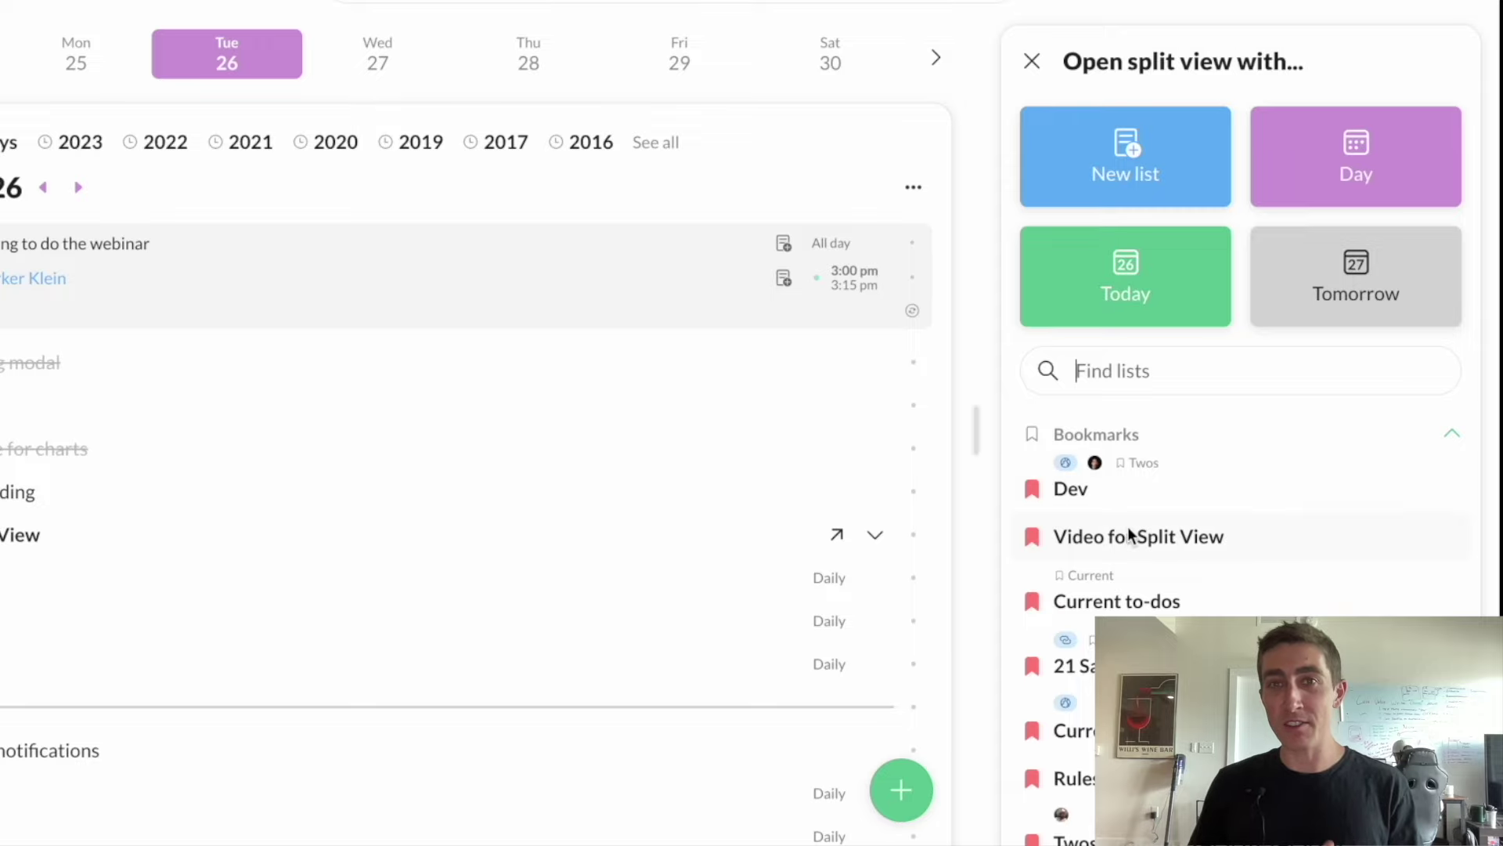
click(1149, 492)
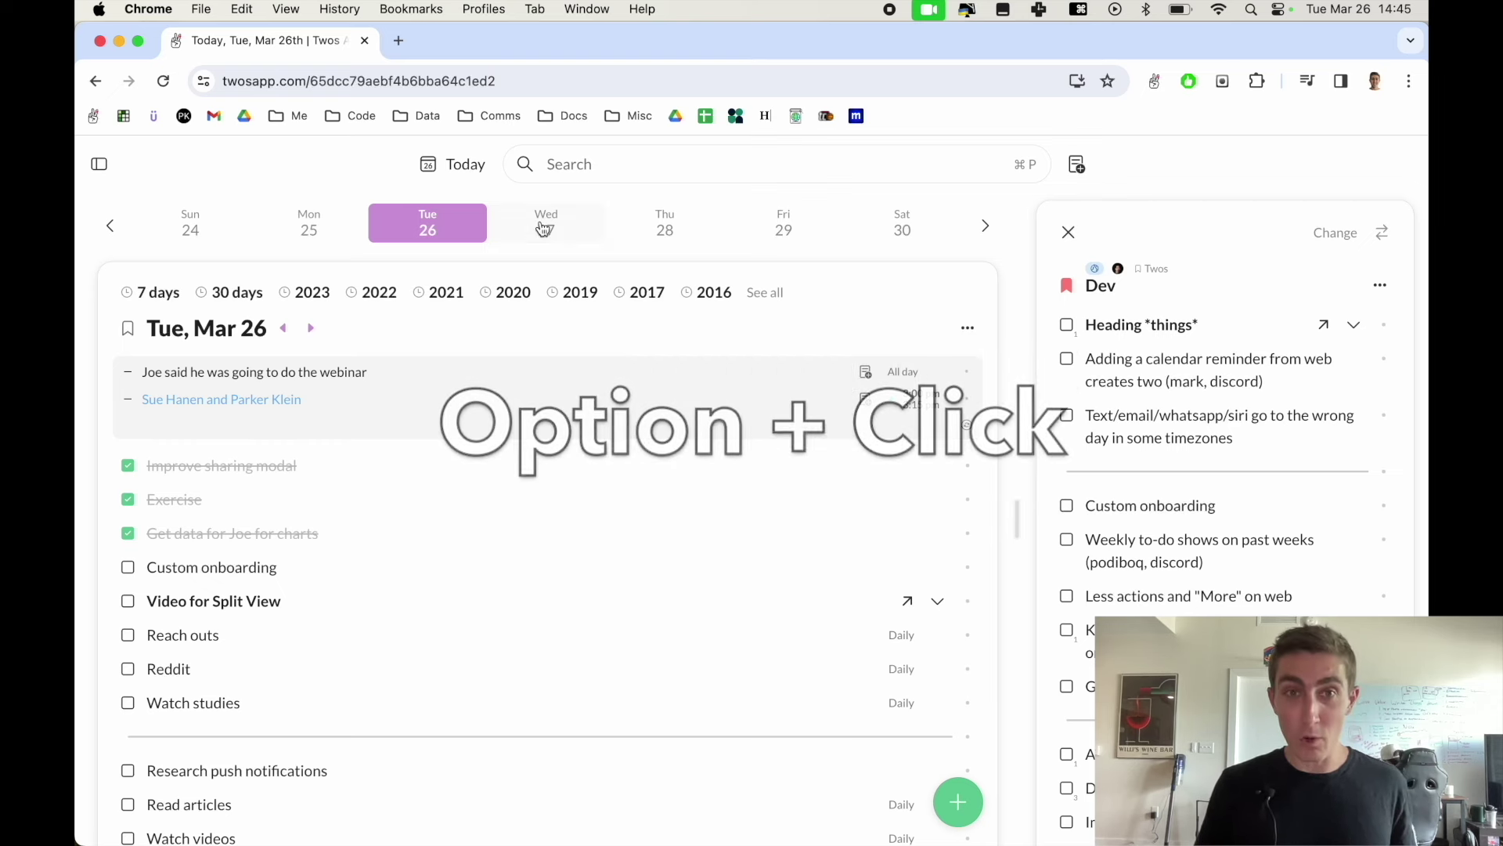
alt+click(543, 228)
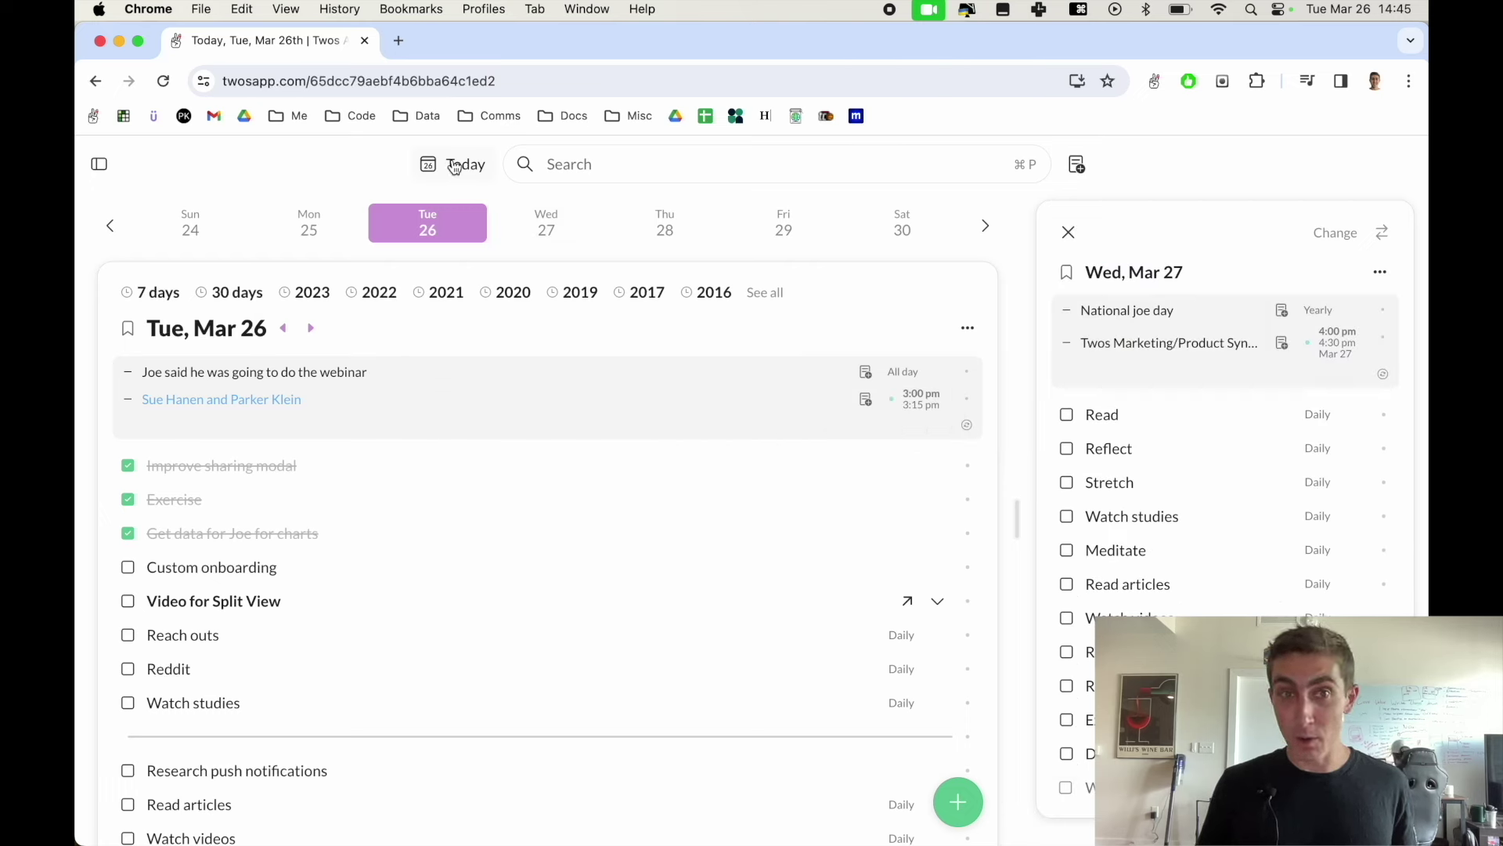
alt+click(455, 167)
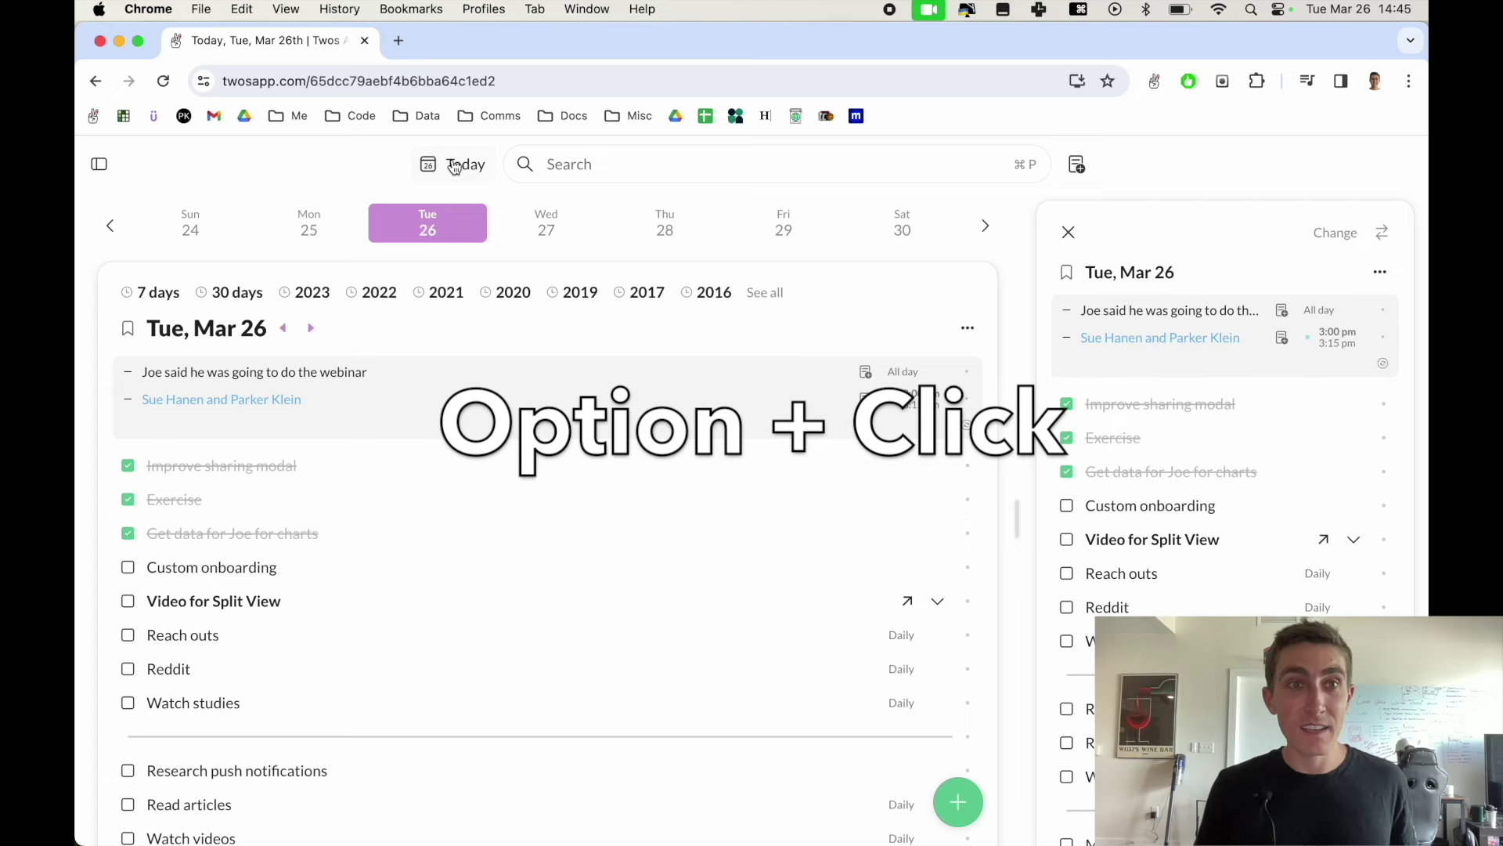
click(97, 165)
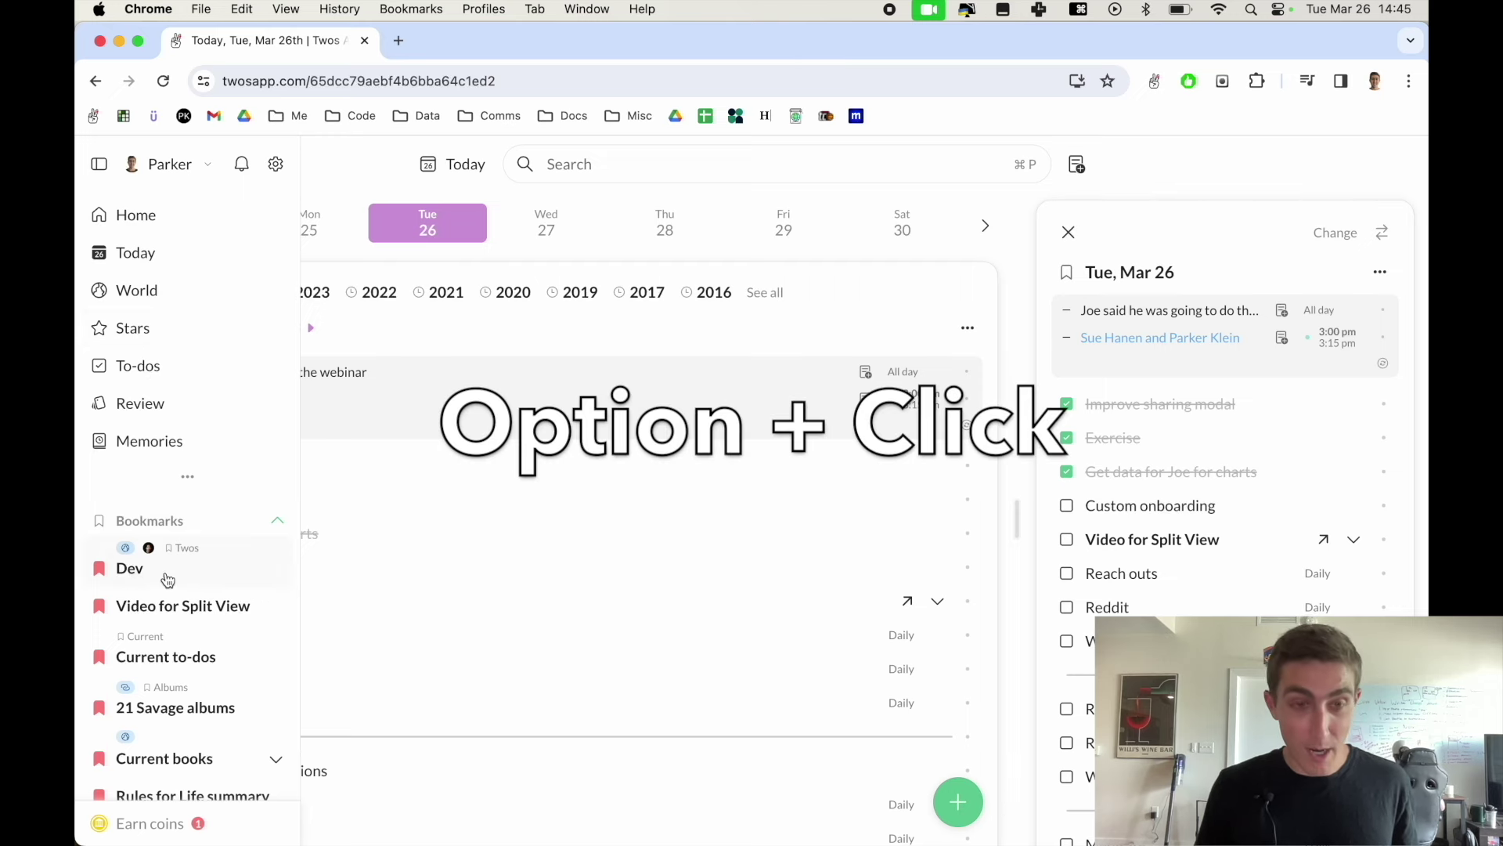
alt+click(166, 580)
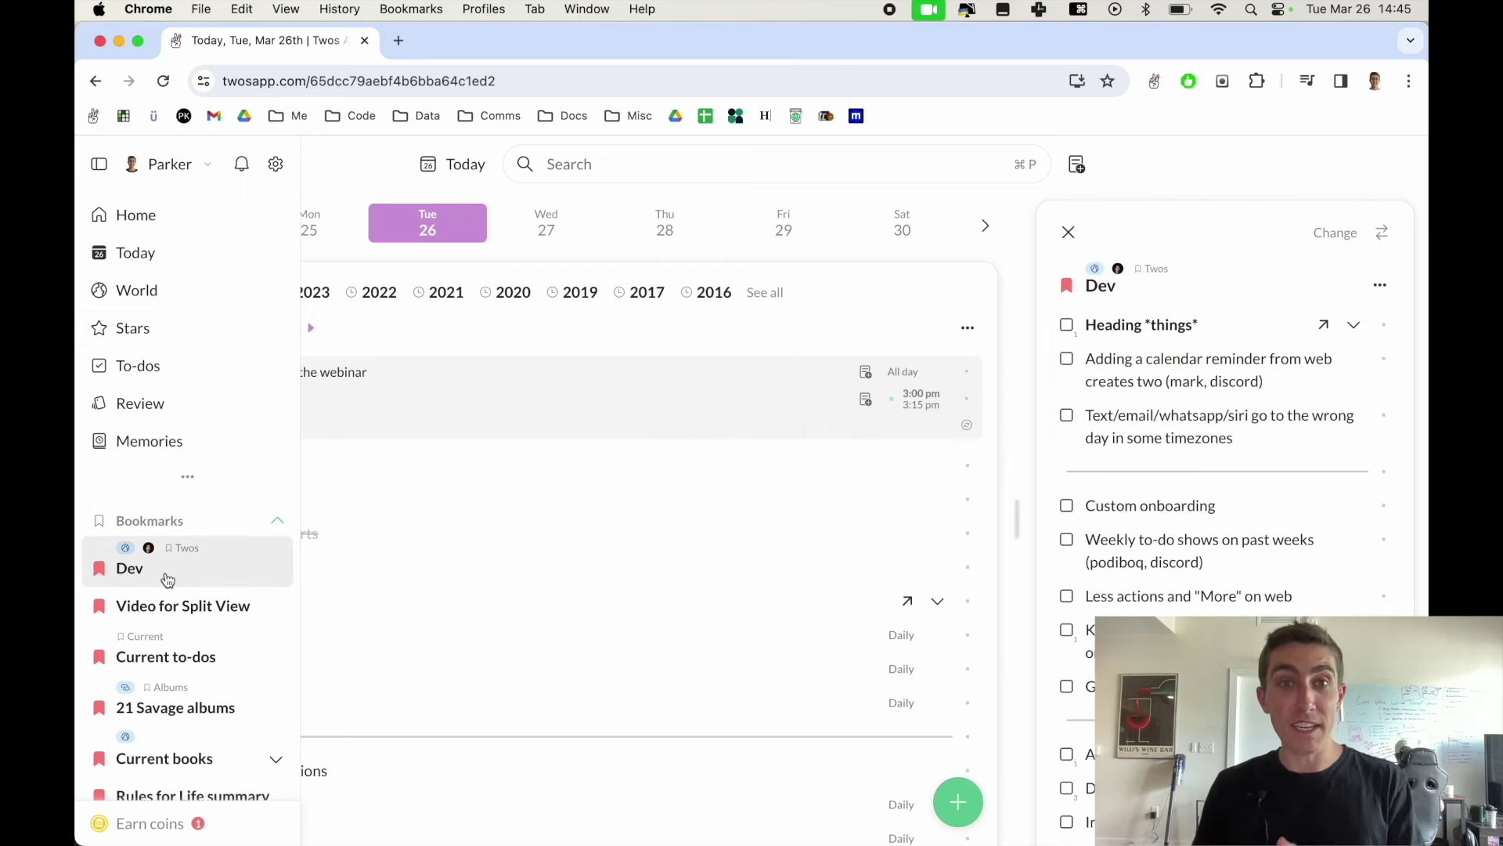
- Search 'affi', open Affirmations in the side panel, and swap it into the main pane
click(597, 163)
text(affi)
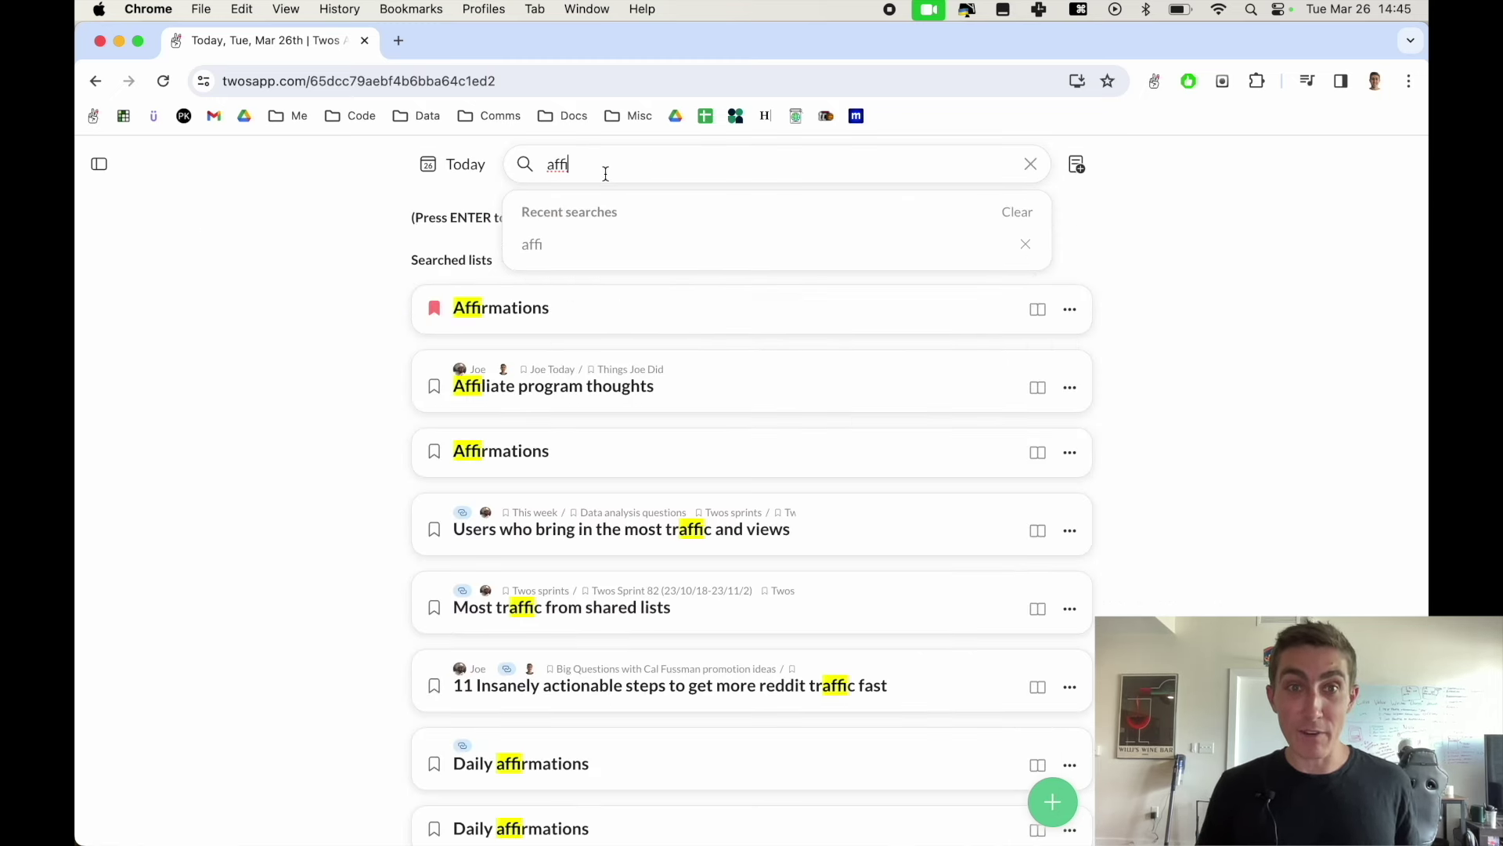
alt+click(597, 311)
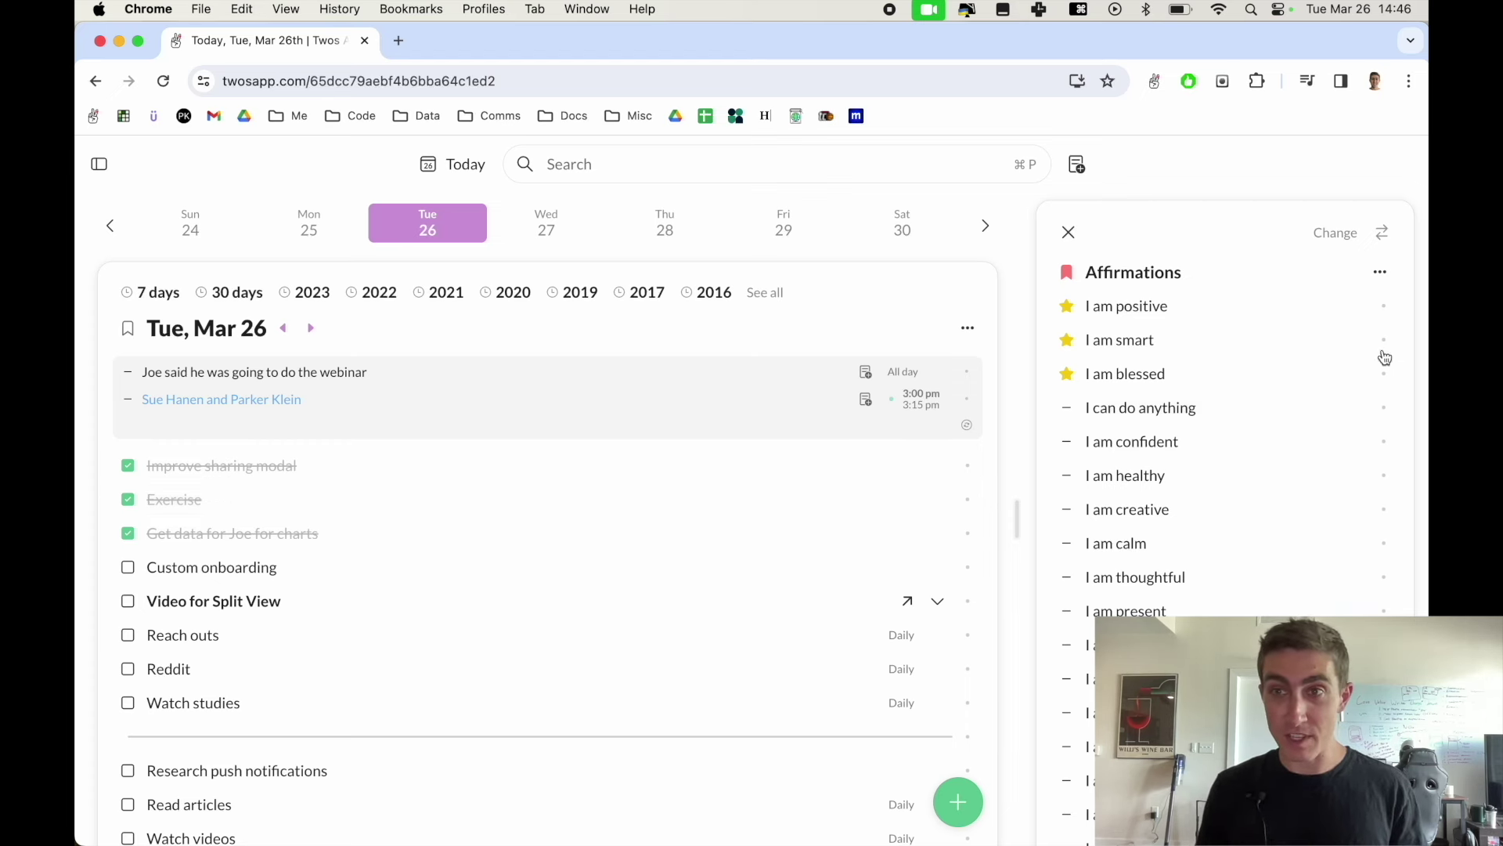
click(1383, 234)
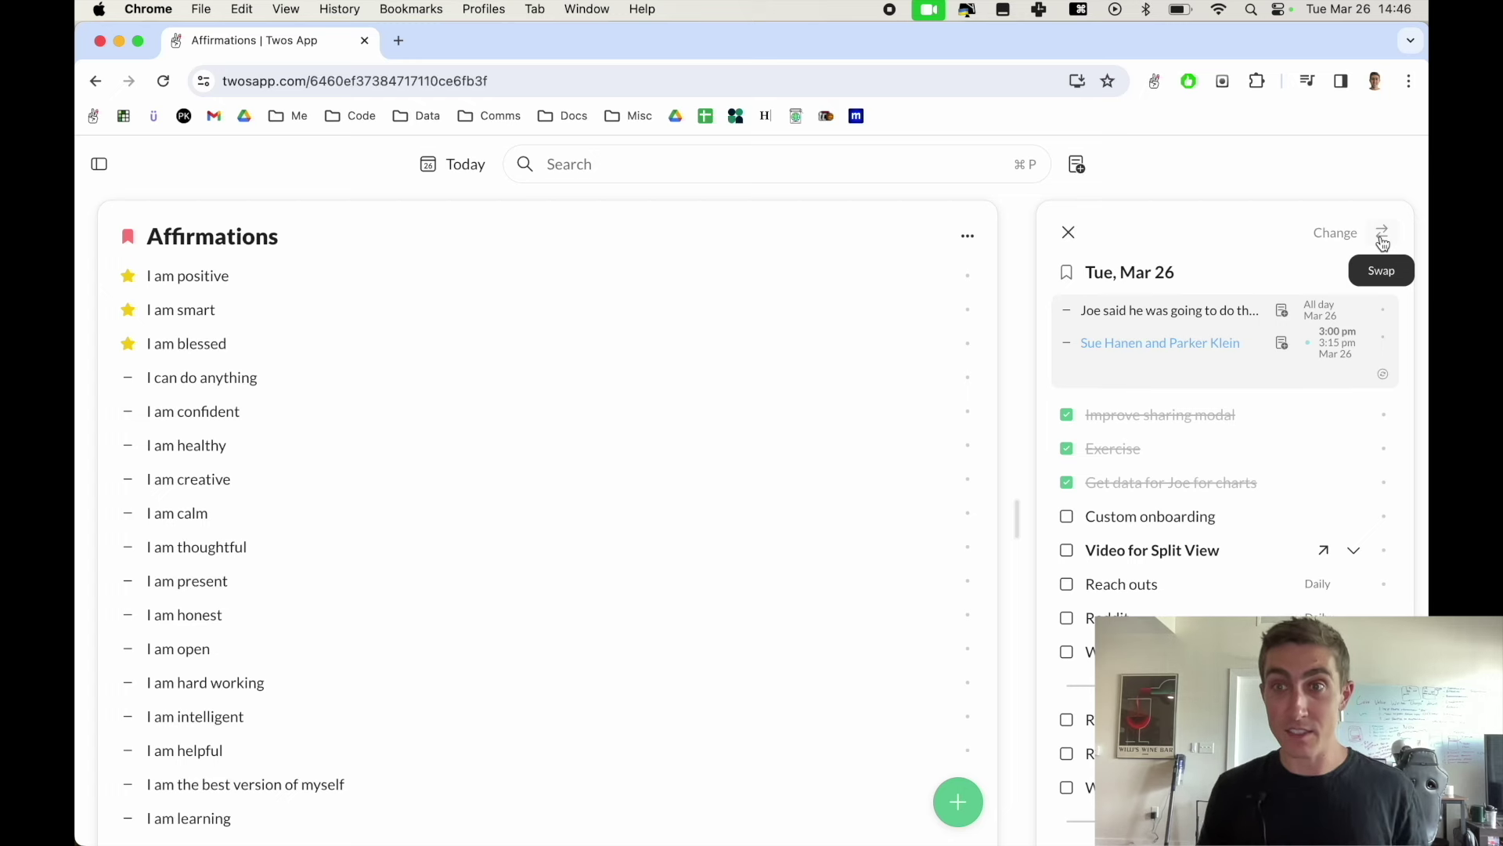
- Swap Tue, Mar 26 back into the main pane and bring up the split-view chooser
click(1382, 236)
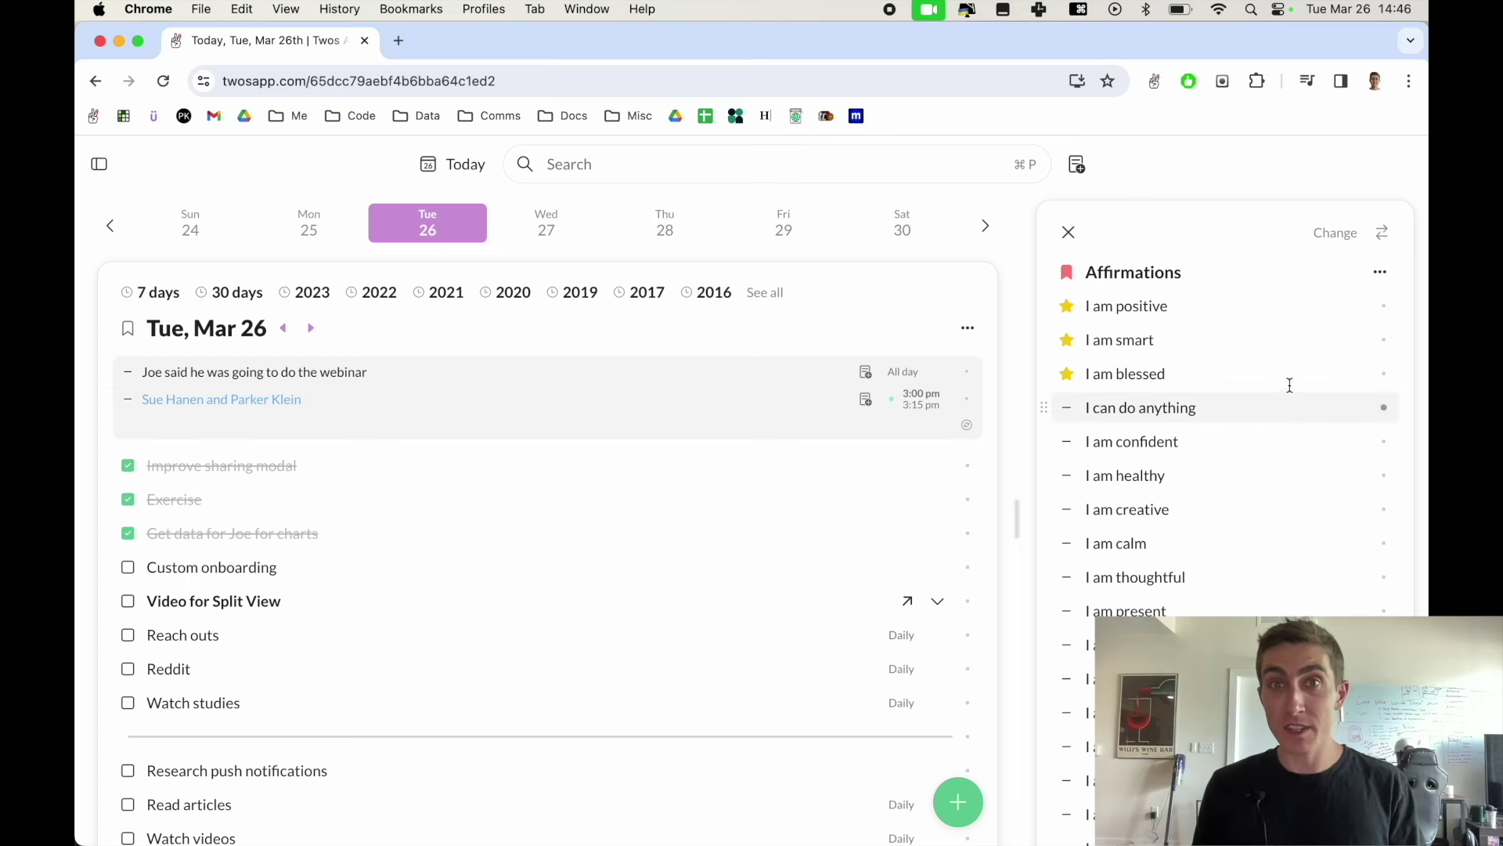
click(1340, 237)
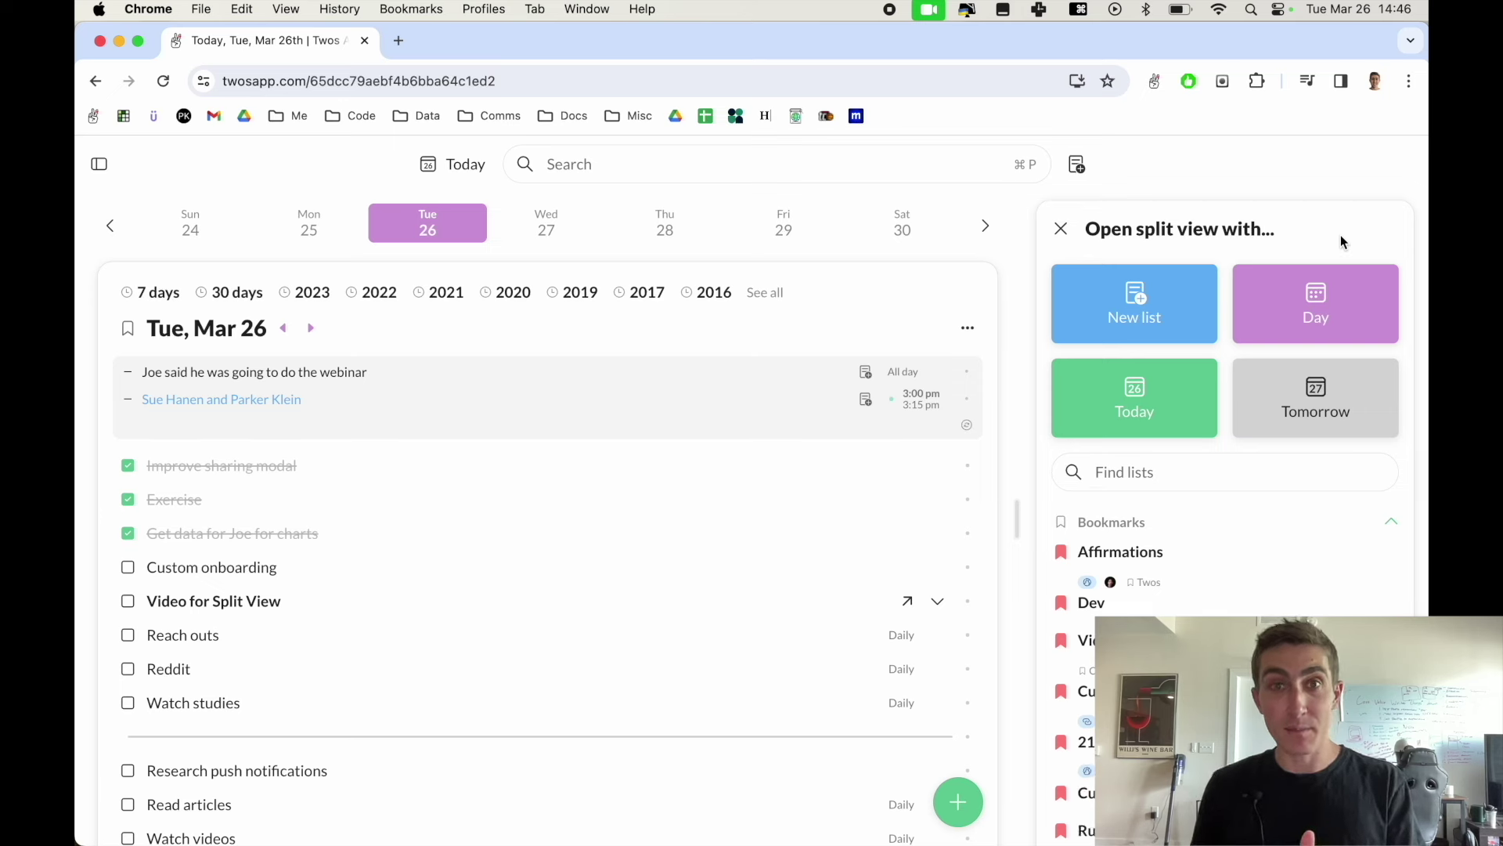
- Choose the Dev bookmark for the side panel
click(1245, 613)
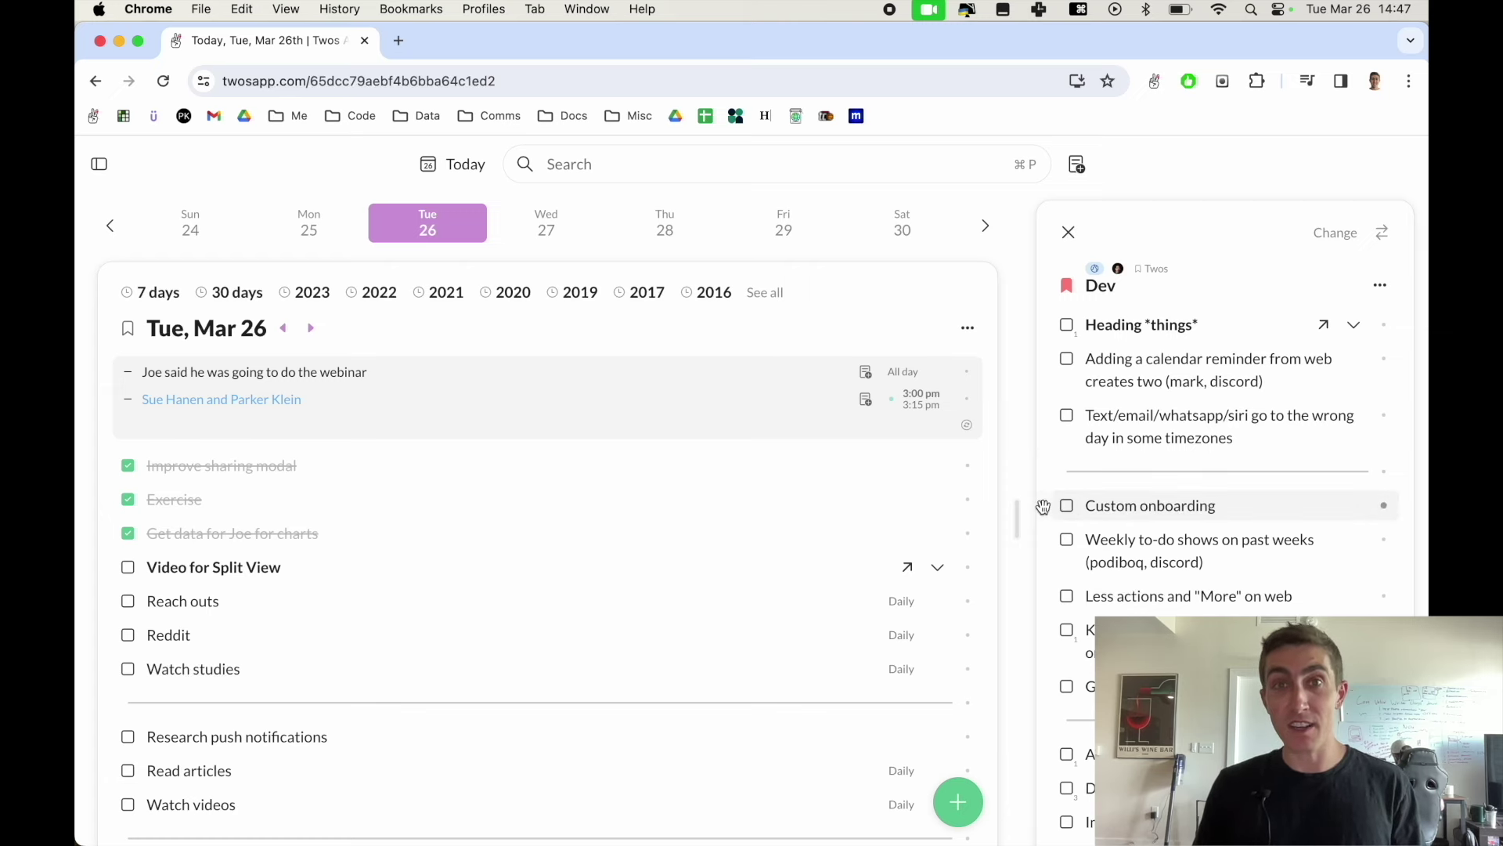
- Drag the Custom onboarding task out of Dev onto the day, then switch to the Week view
drag(1045, 506, 614, 572)
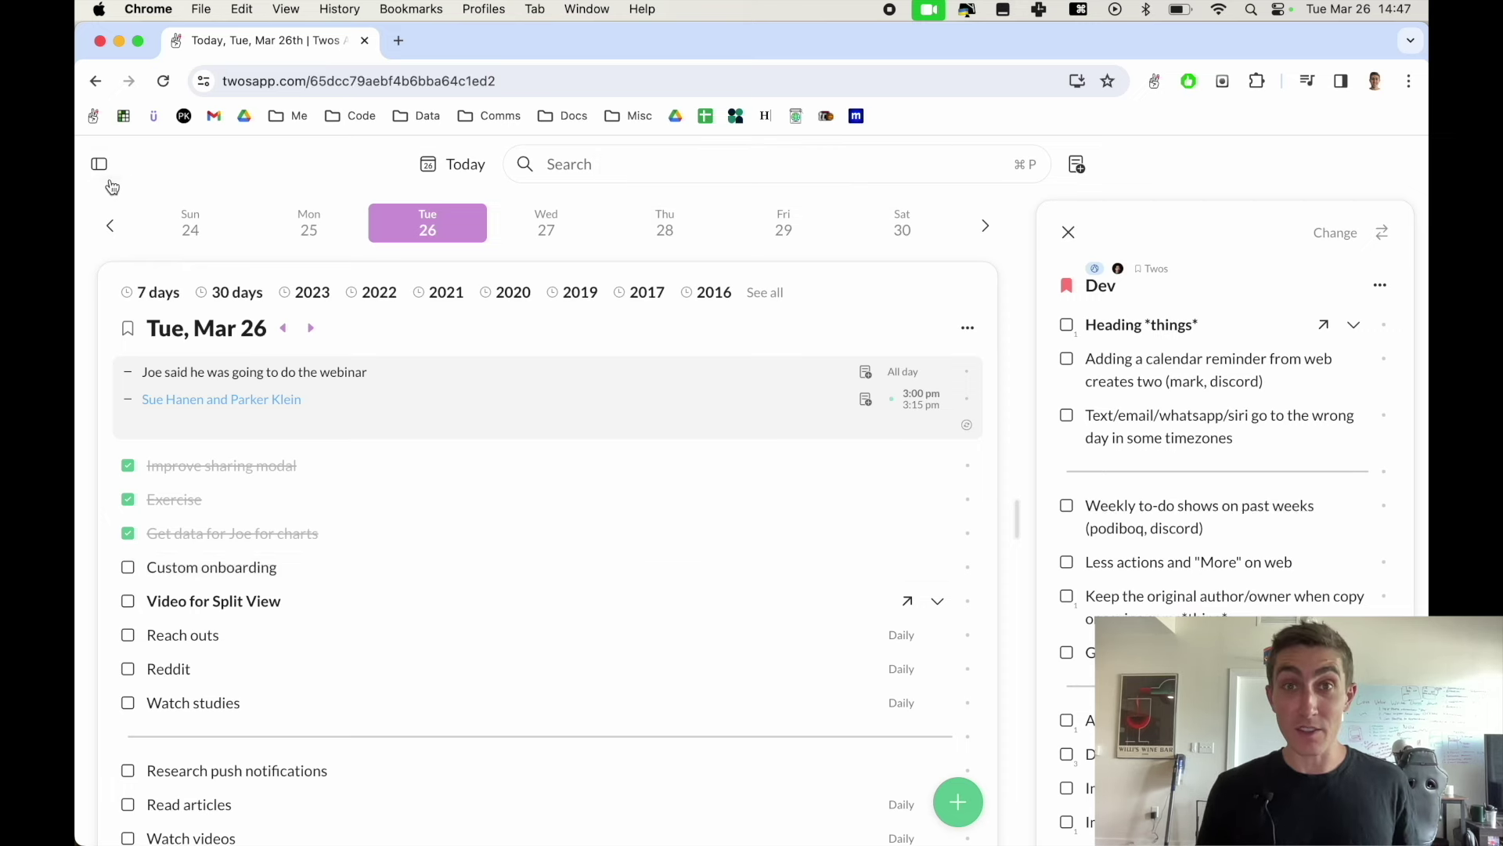
mouse_move(107, 182)
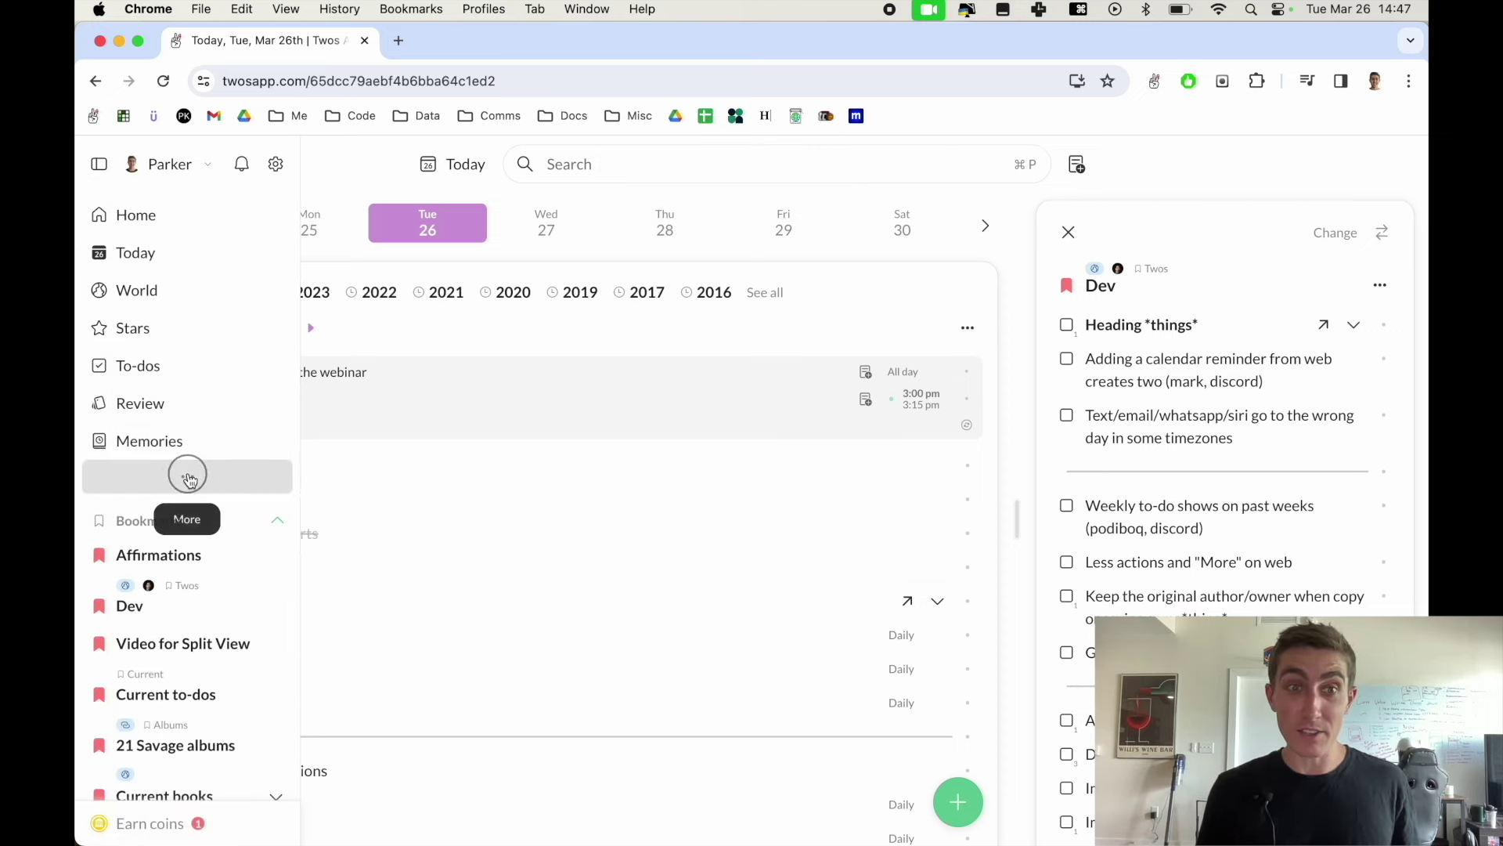
click(196, 480)
click(443, 556)
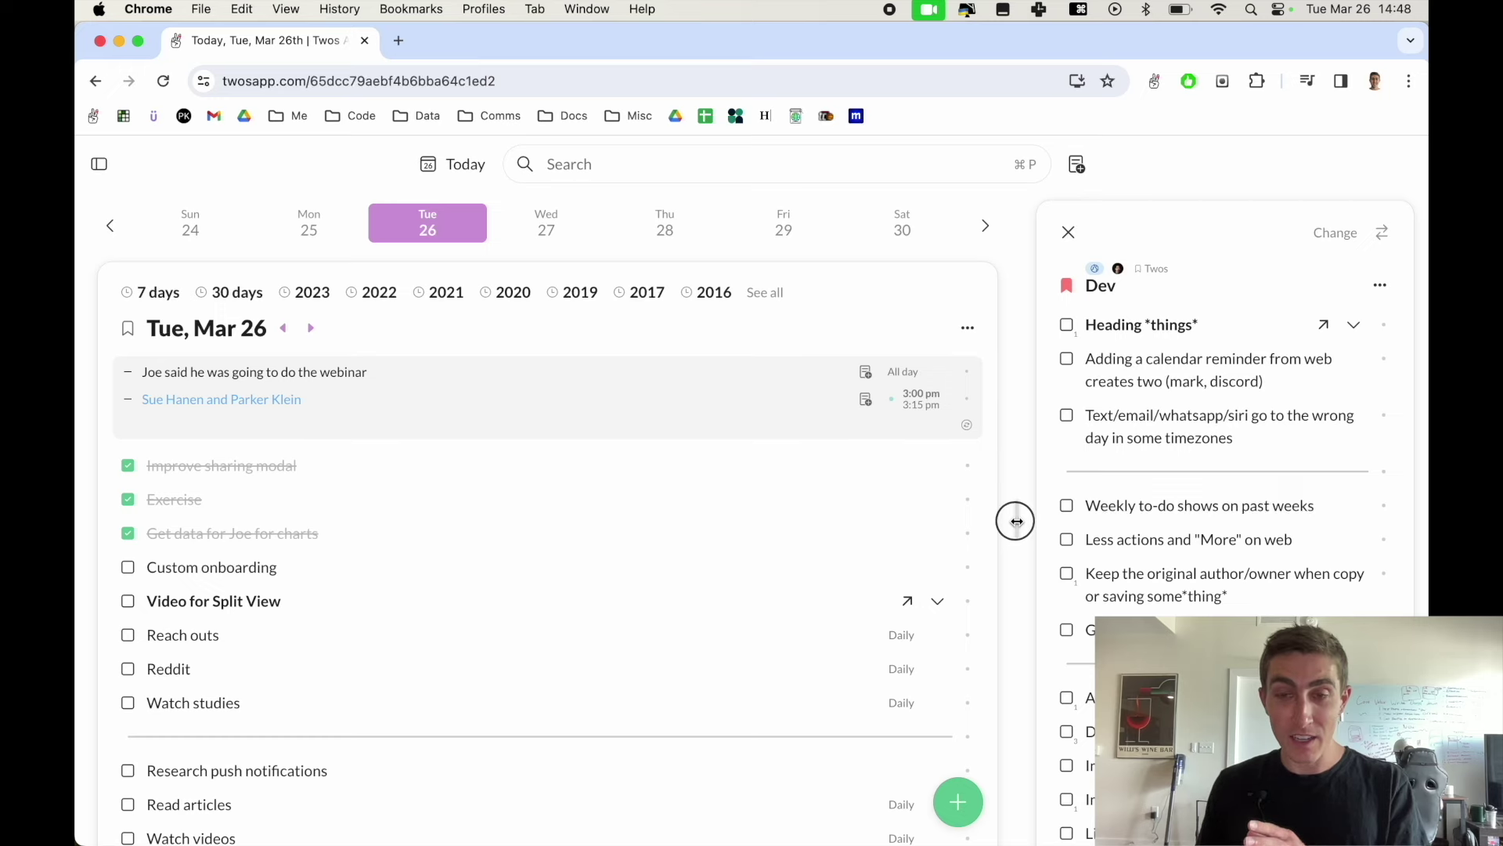
- Drag the split-view divider to resize the Dev side panel
mouse_move(1016, 522)
mouse_down()
mouse_move(597, 543)
mouse_move(1025, 536)
mouse_up()
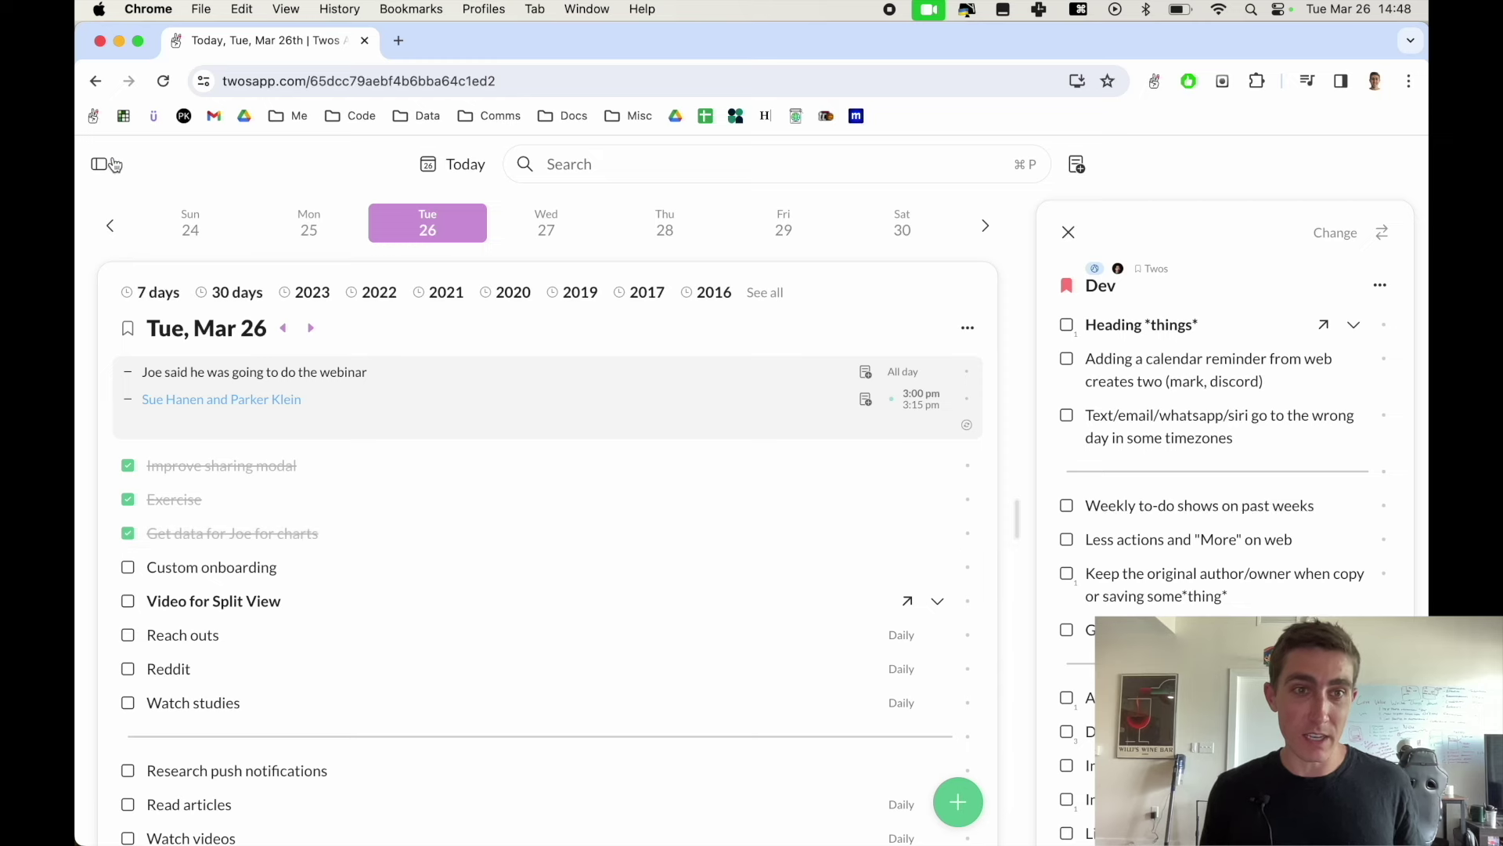
- Open the Mac Miller - Best Day Ever note from the Universe graph, then return to Today
click(107, 166)
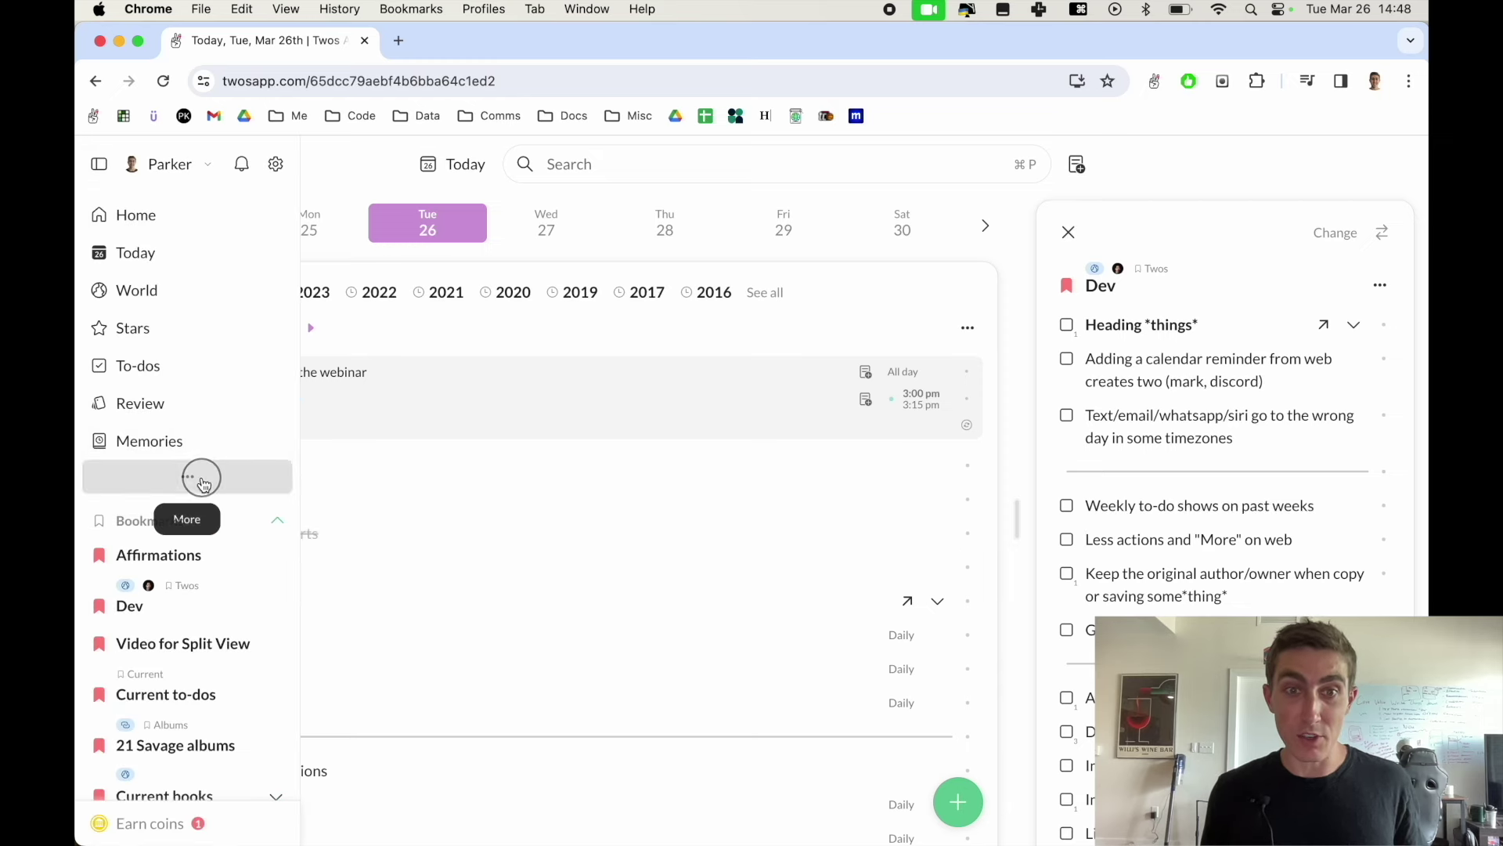
click(196, 479)
click(515, 597)
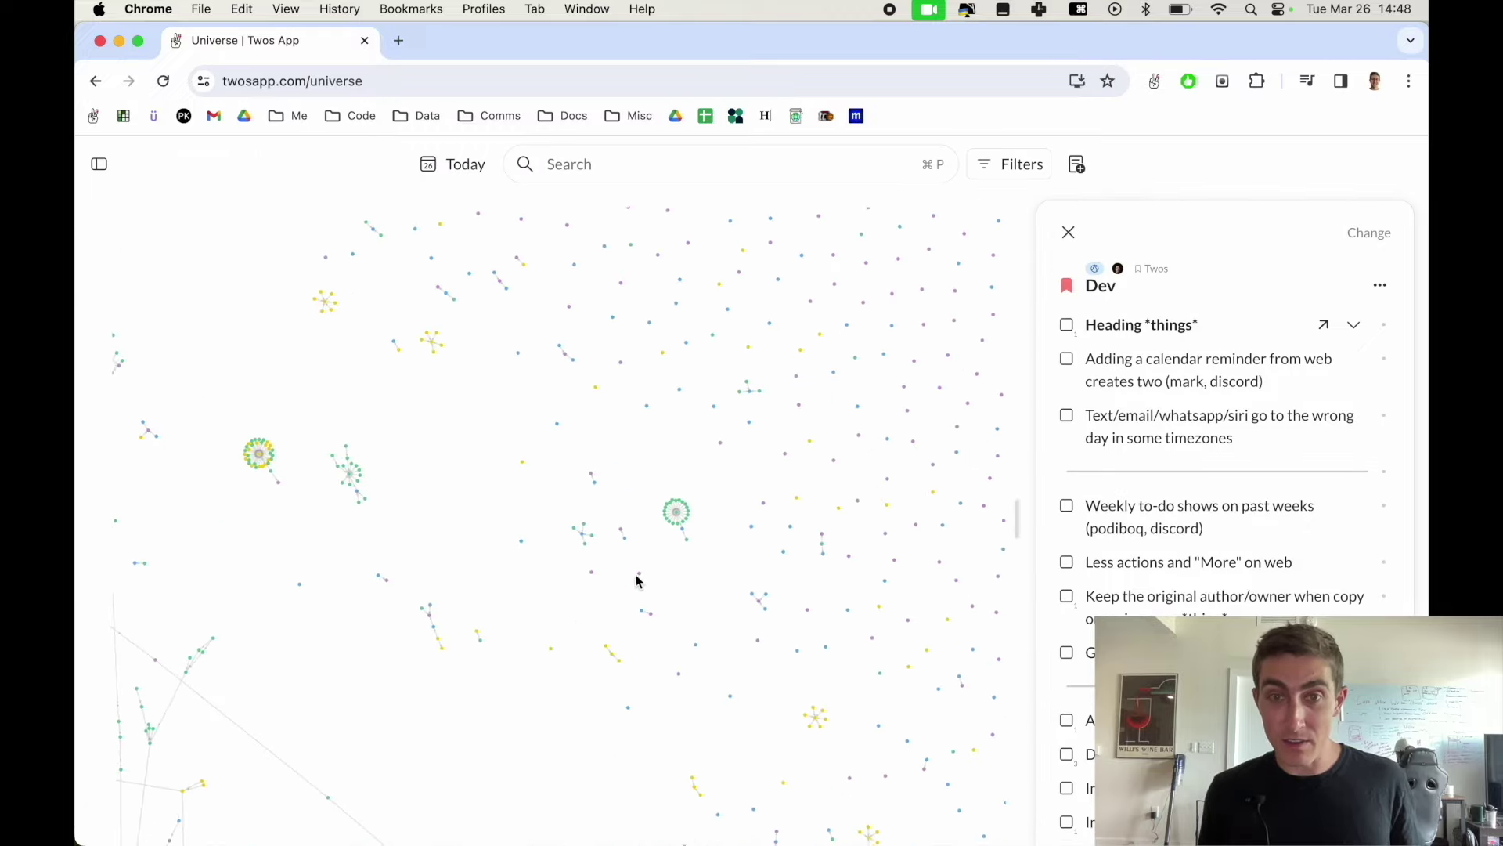
mouse_move(722, 501)
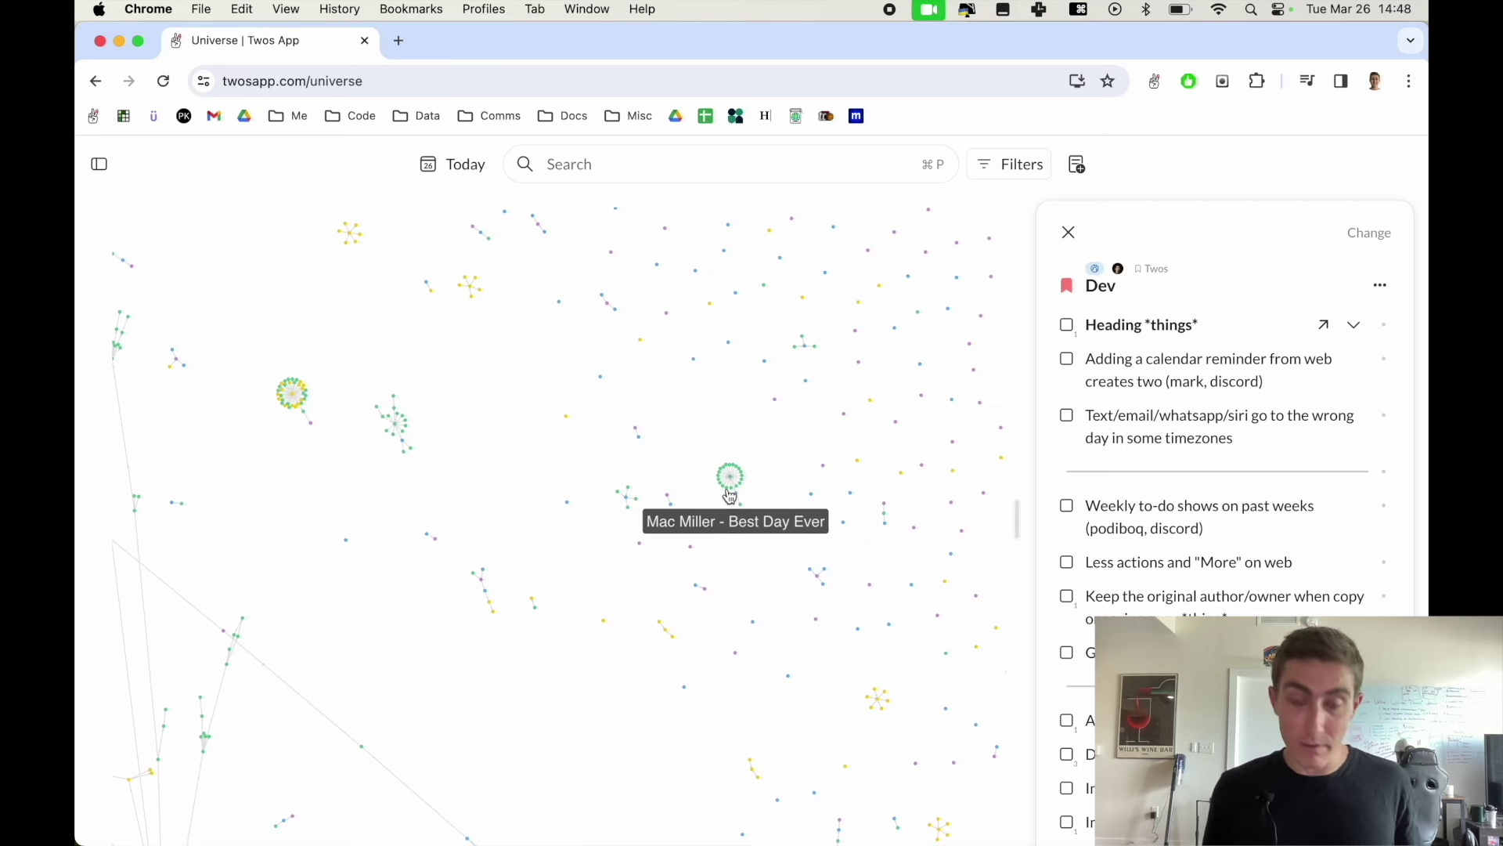
click(729, 496)
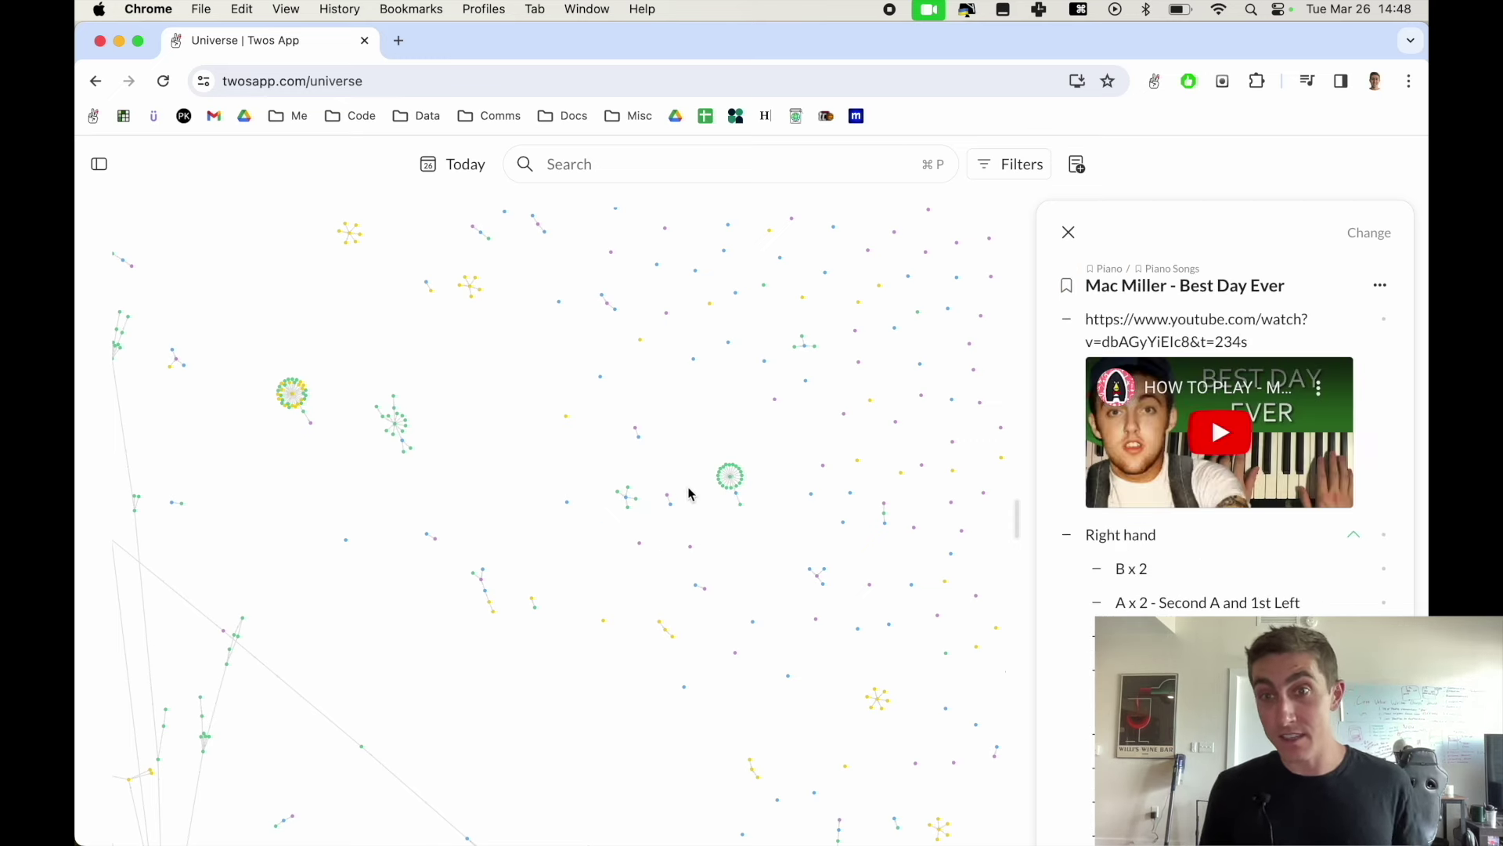
scroll(1221, 548, down, 5)
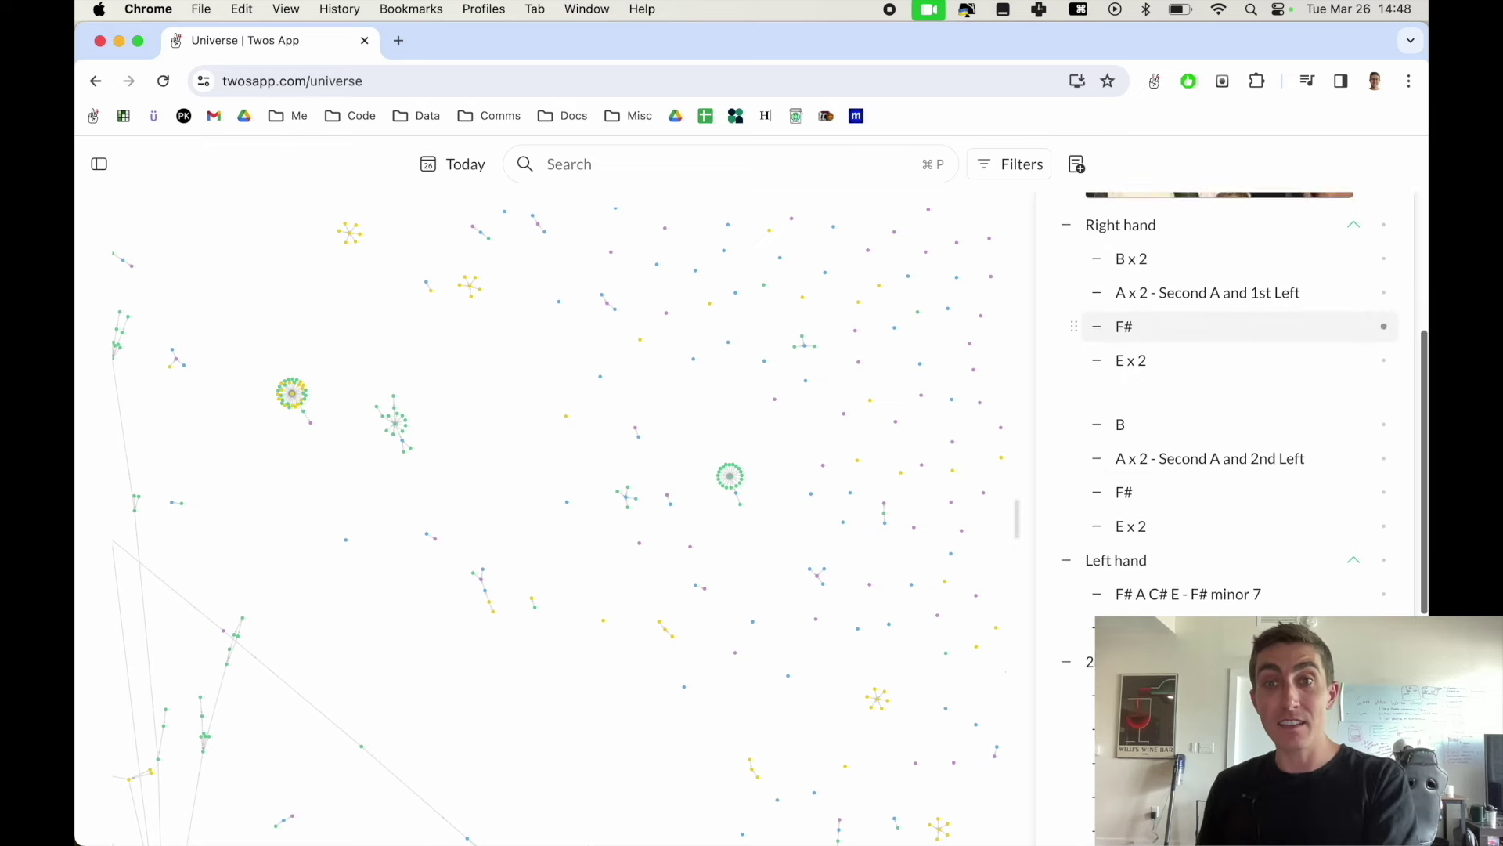
scroll(1222, 470, up, 5)
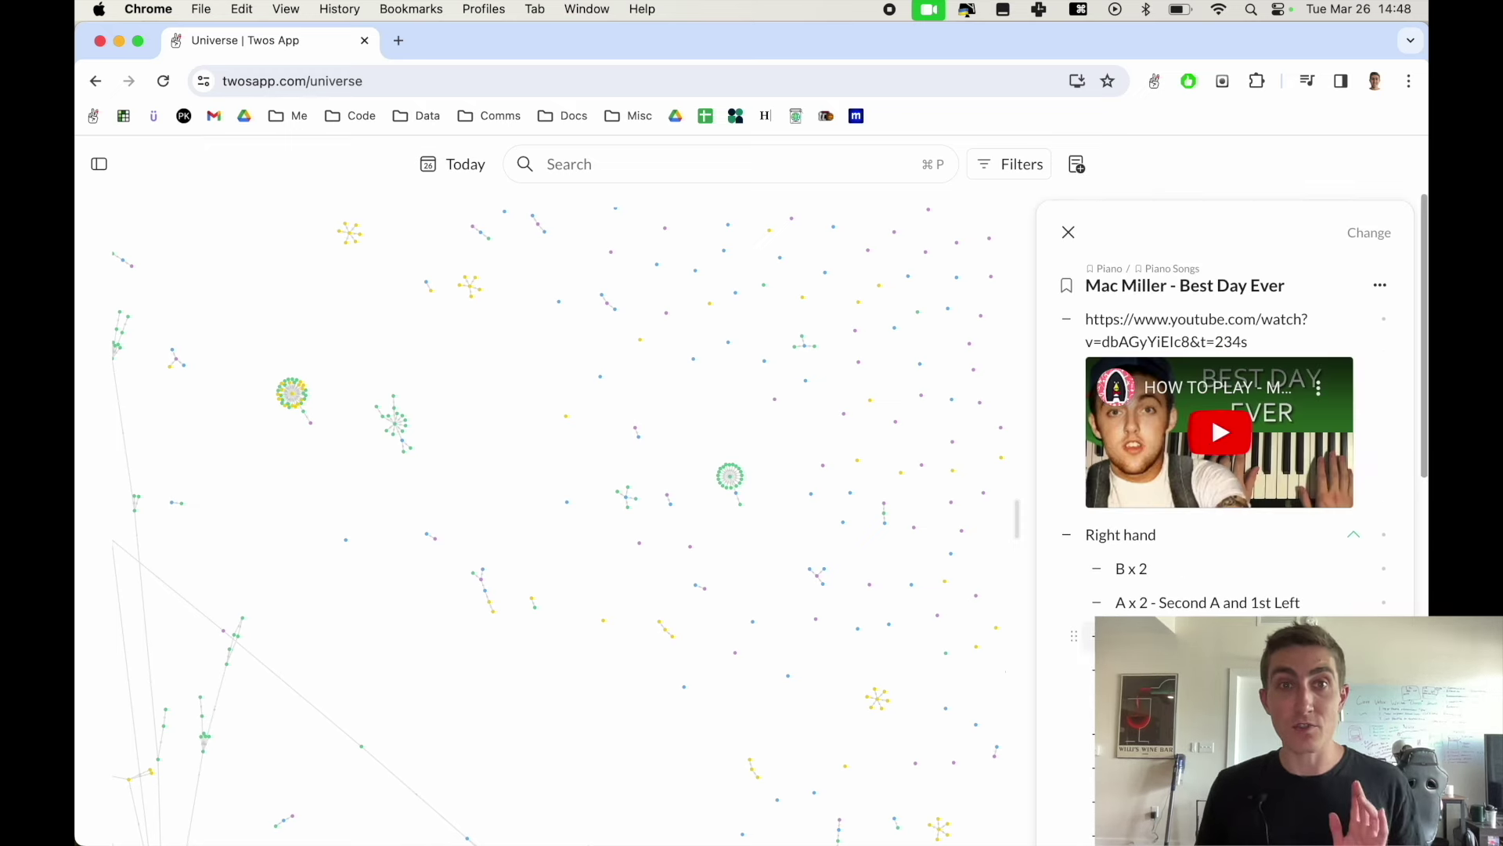
click(448, 177)
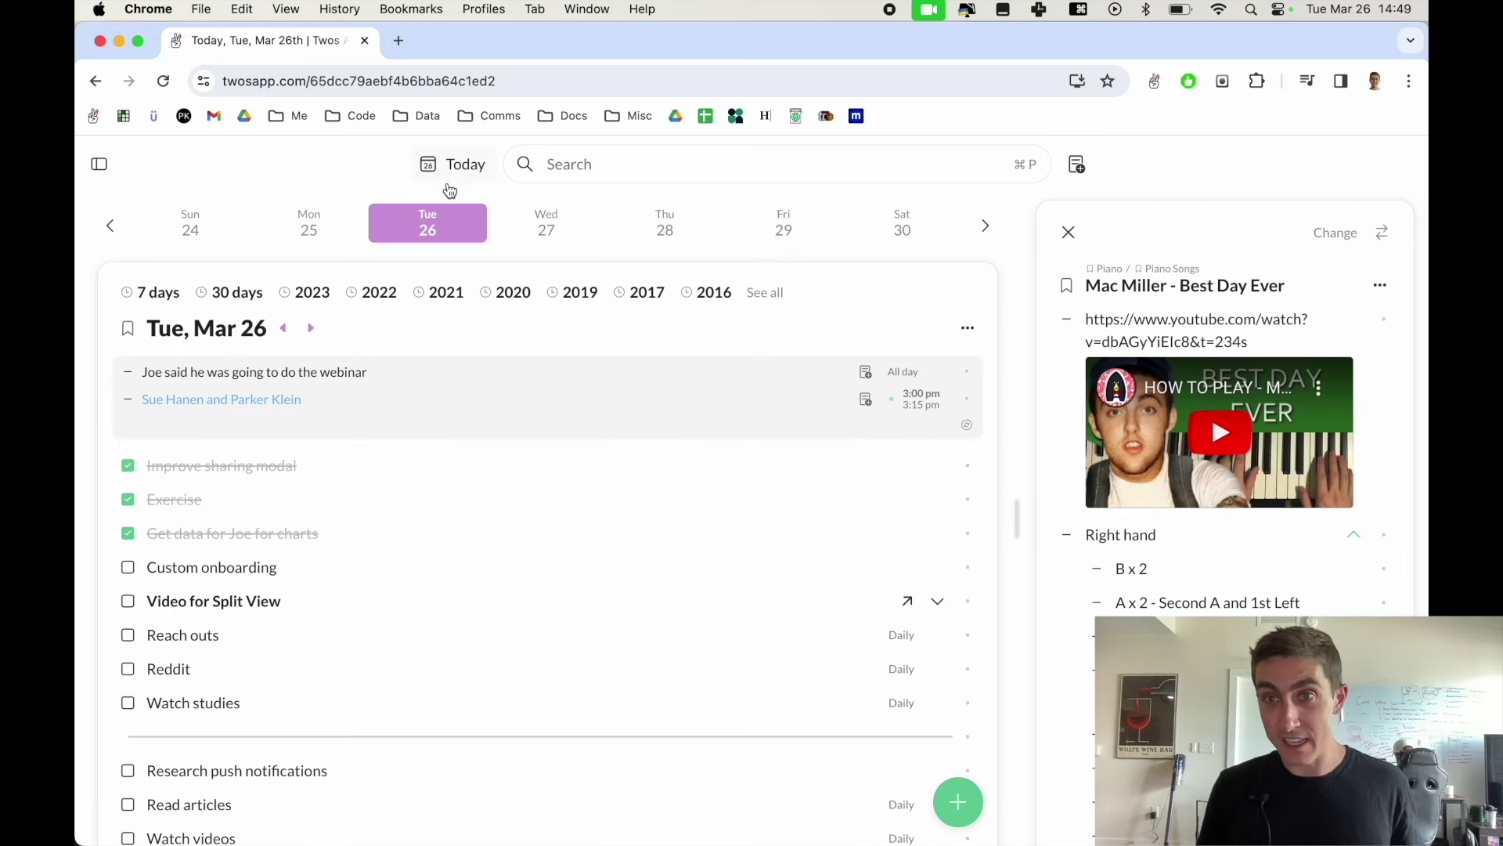
- Replace the Mac Miller note in the side panel with the Dev list
click(1331, 236)
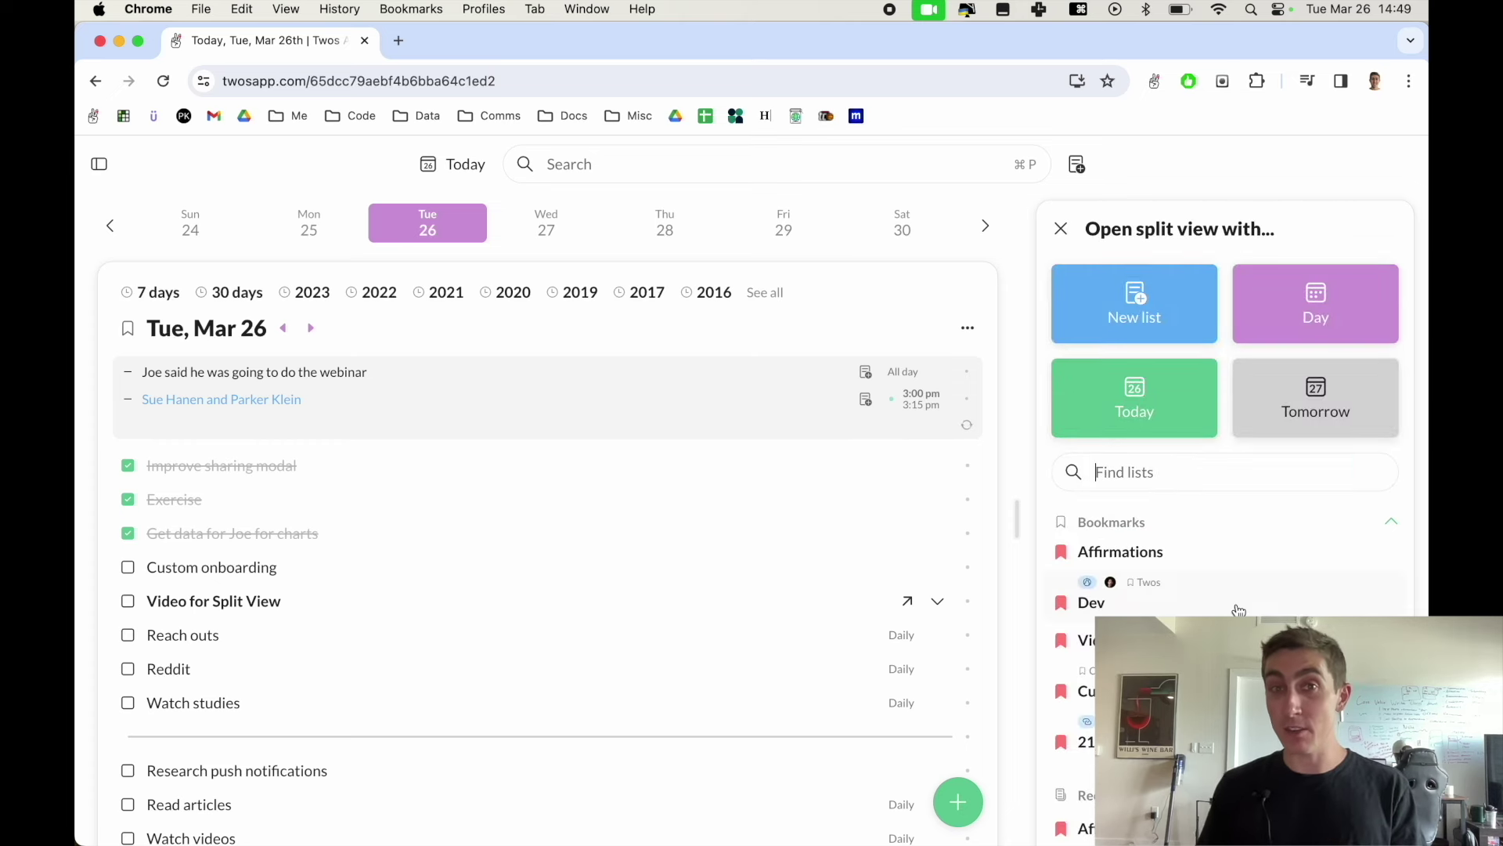
click(1235, 609)
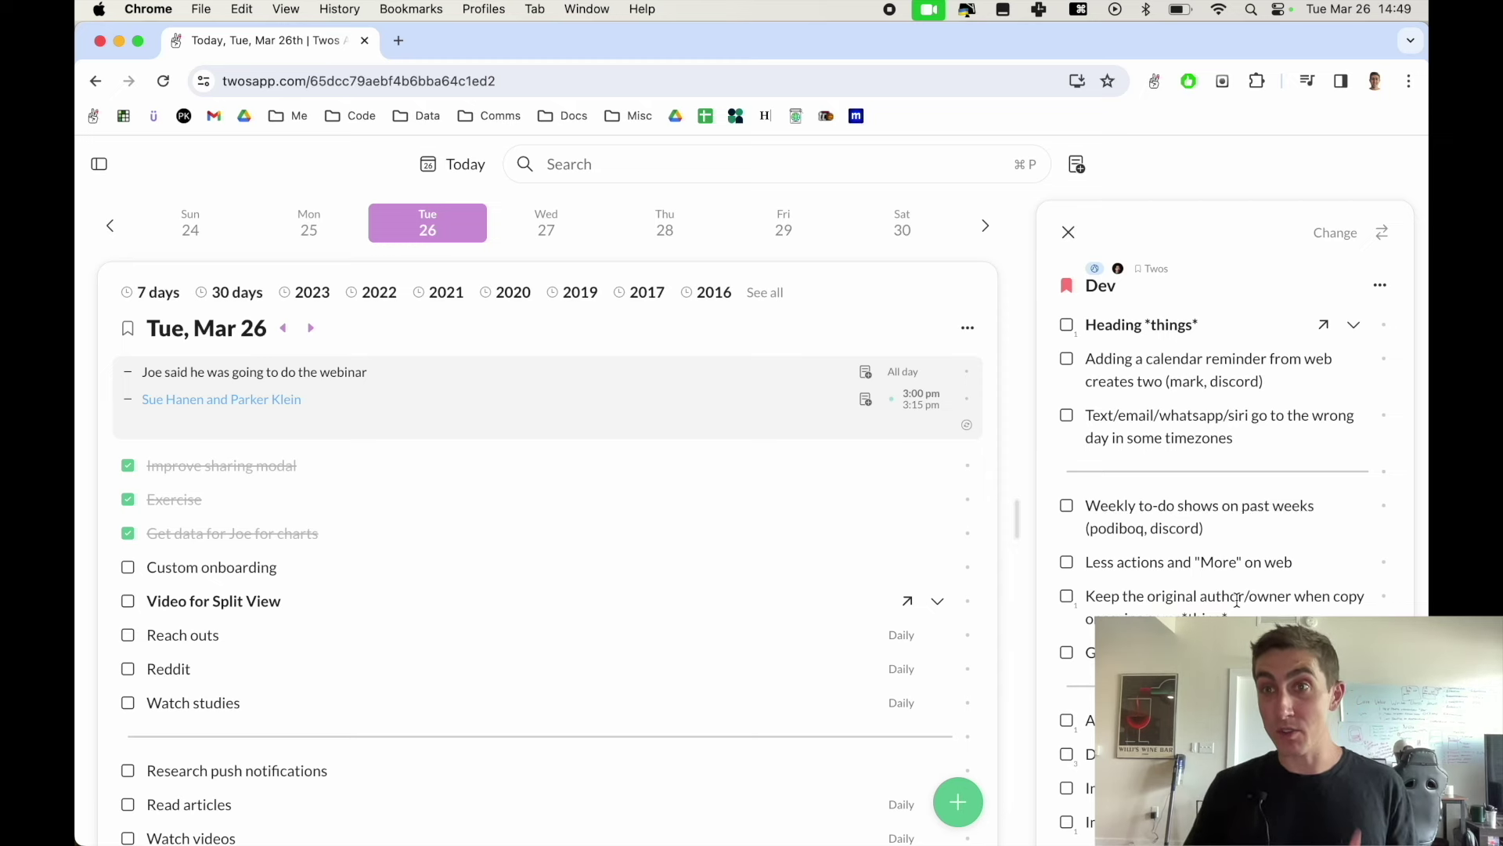
- Narrow the browser, open Dev as a full page, restore full width, and bring up the split-view chooser
drag(1426, 63, 1064, 67)
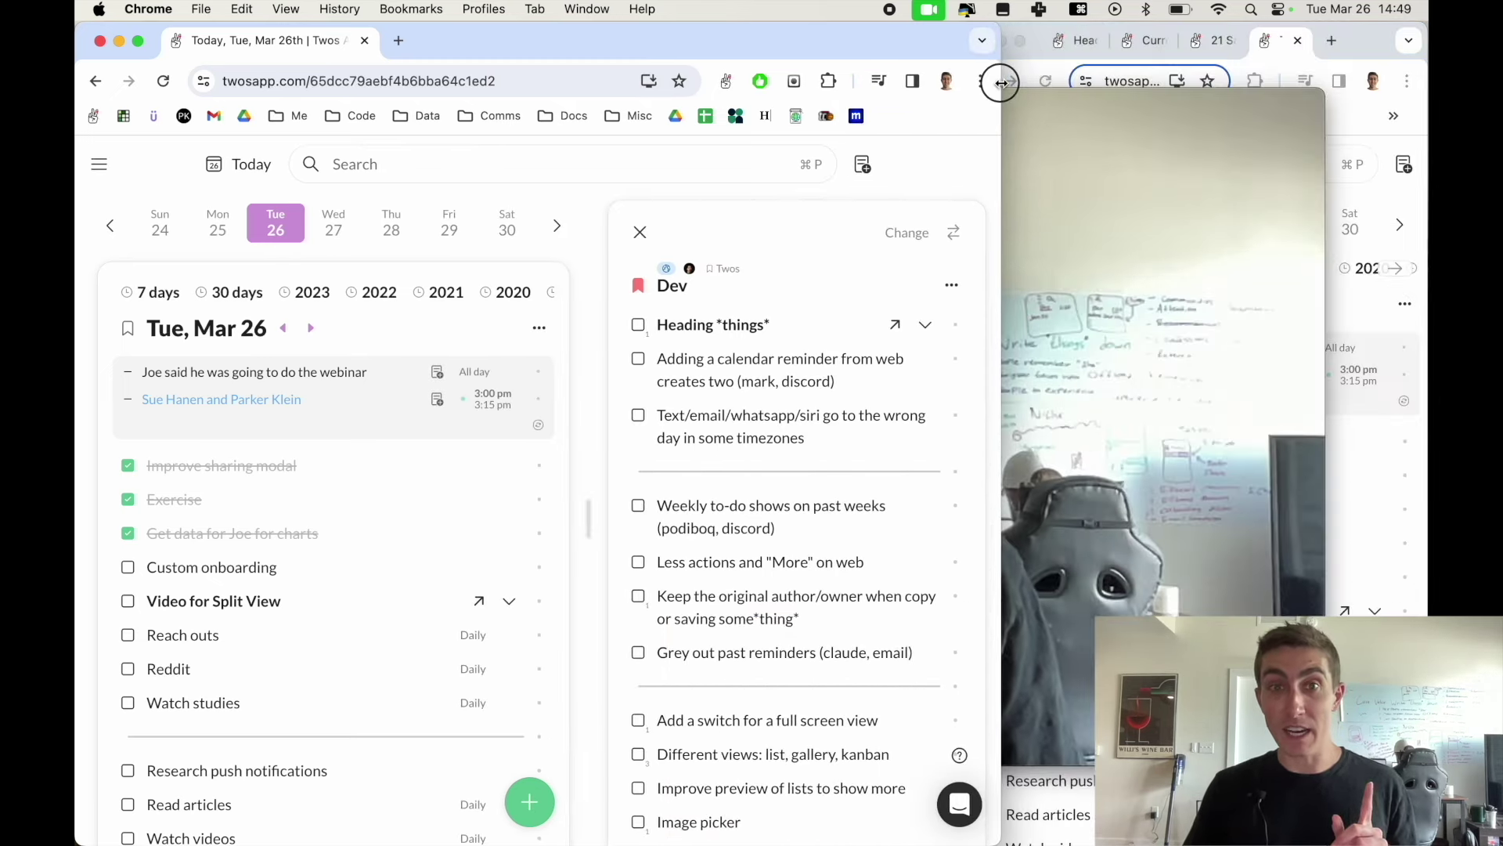
drag(1000, 82, 950, 86)
click(1352, 37)
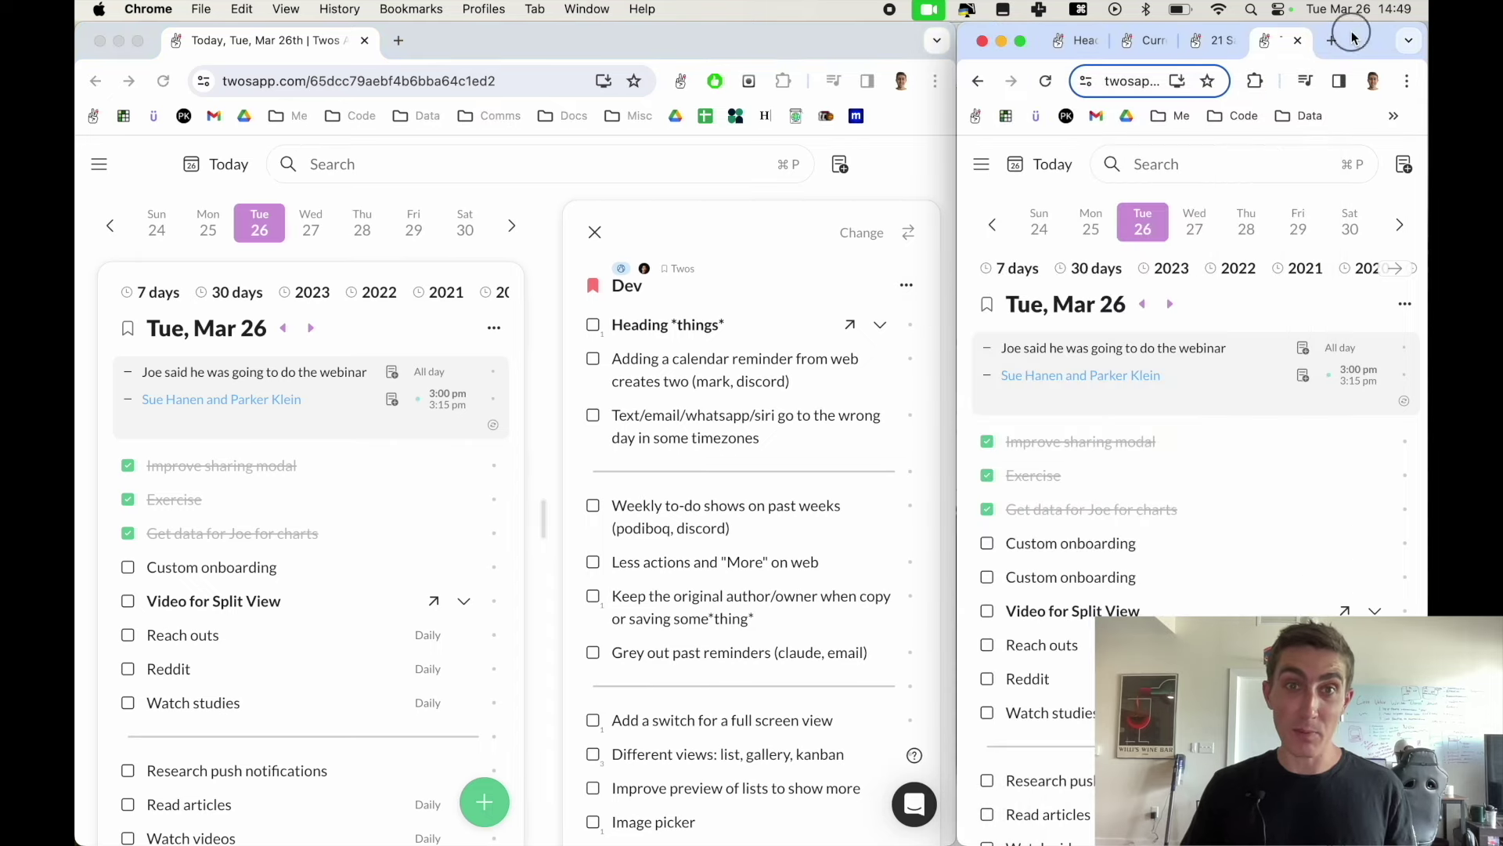
click(910, 451)
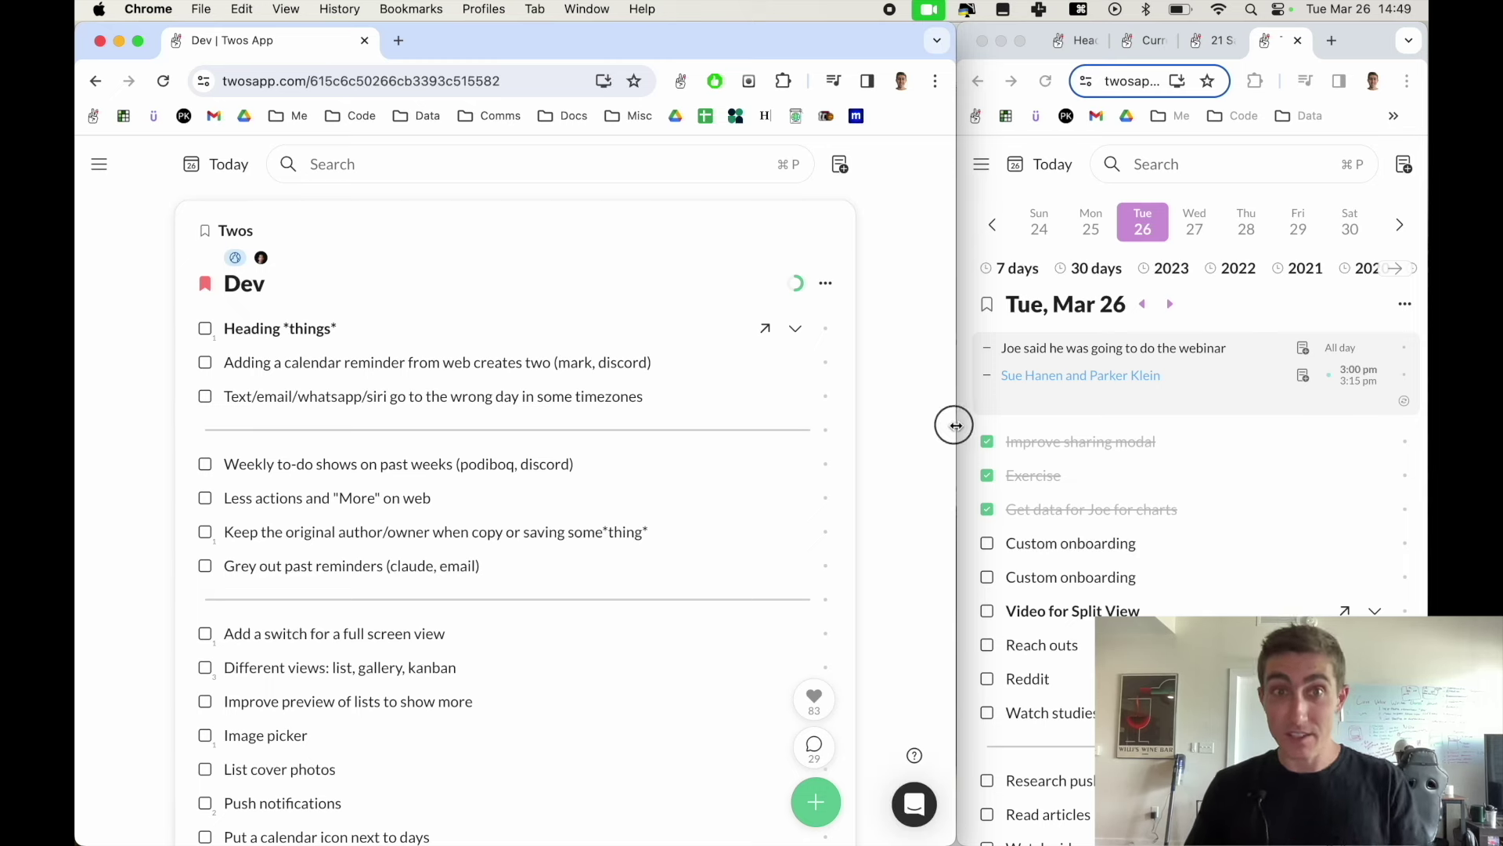
drag(954, 426, 1426, 416)
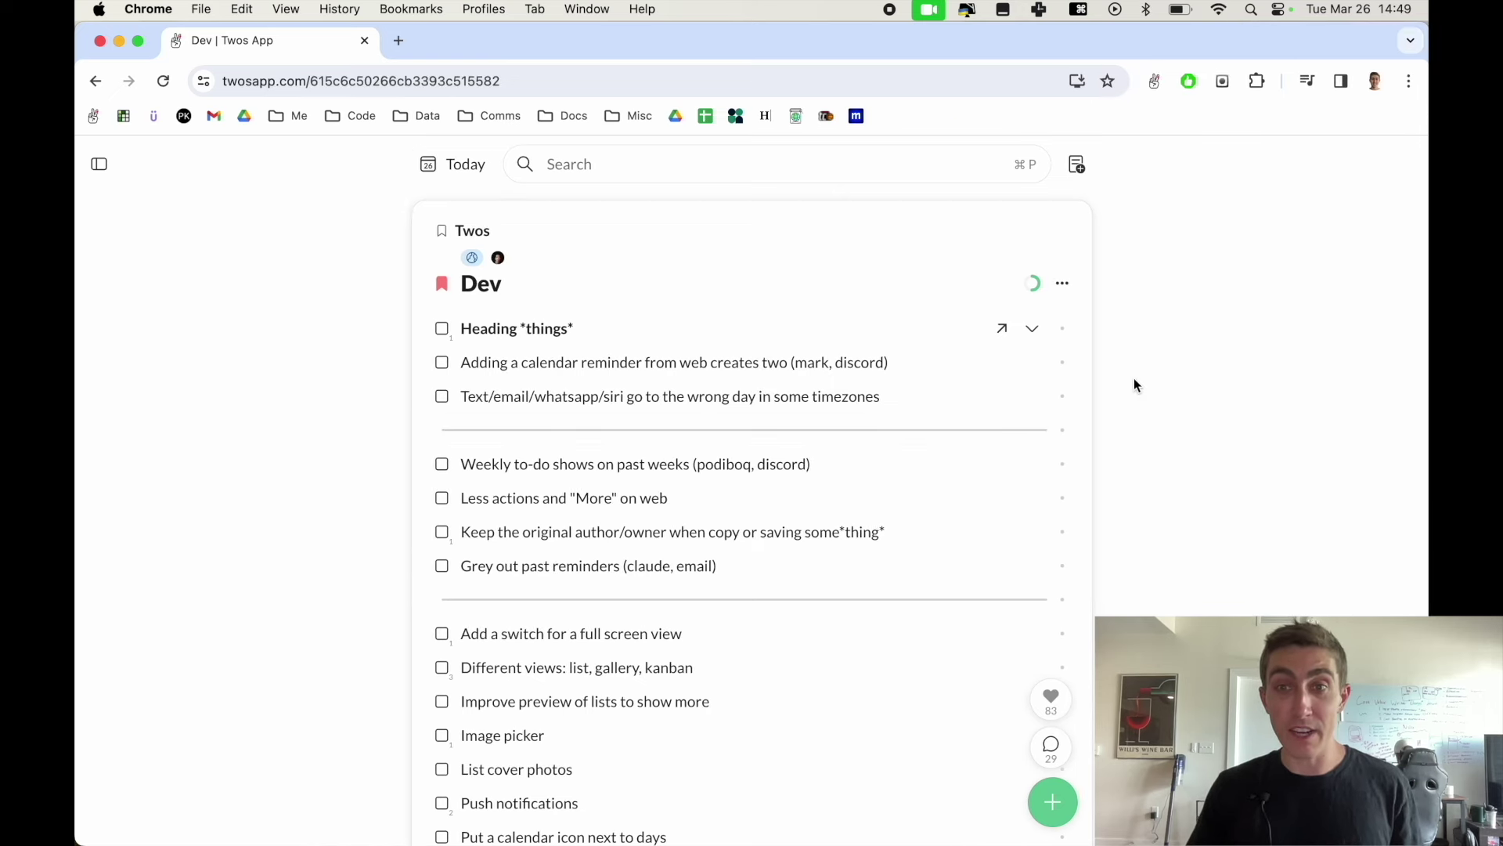
click(1134, 513)
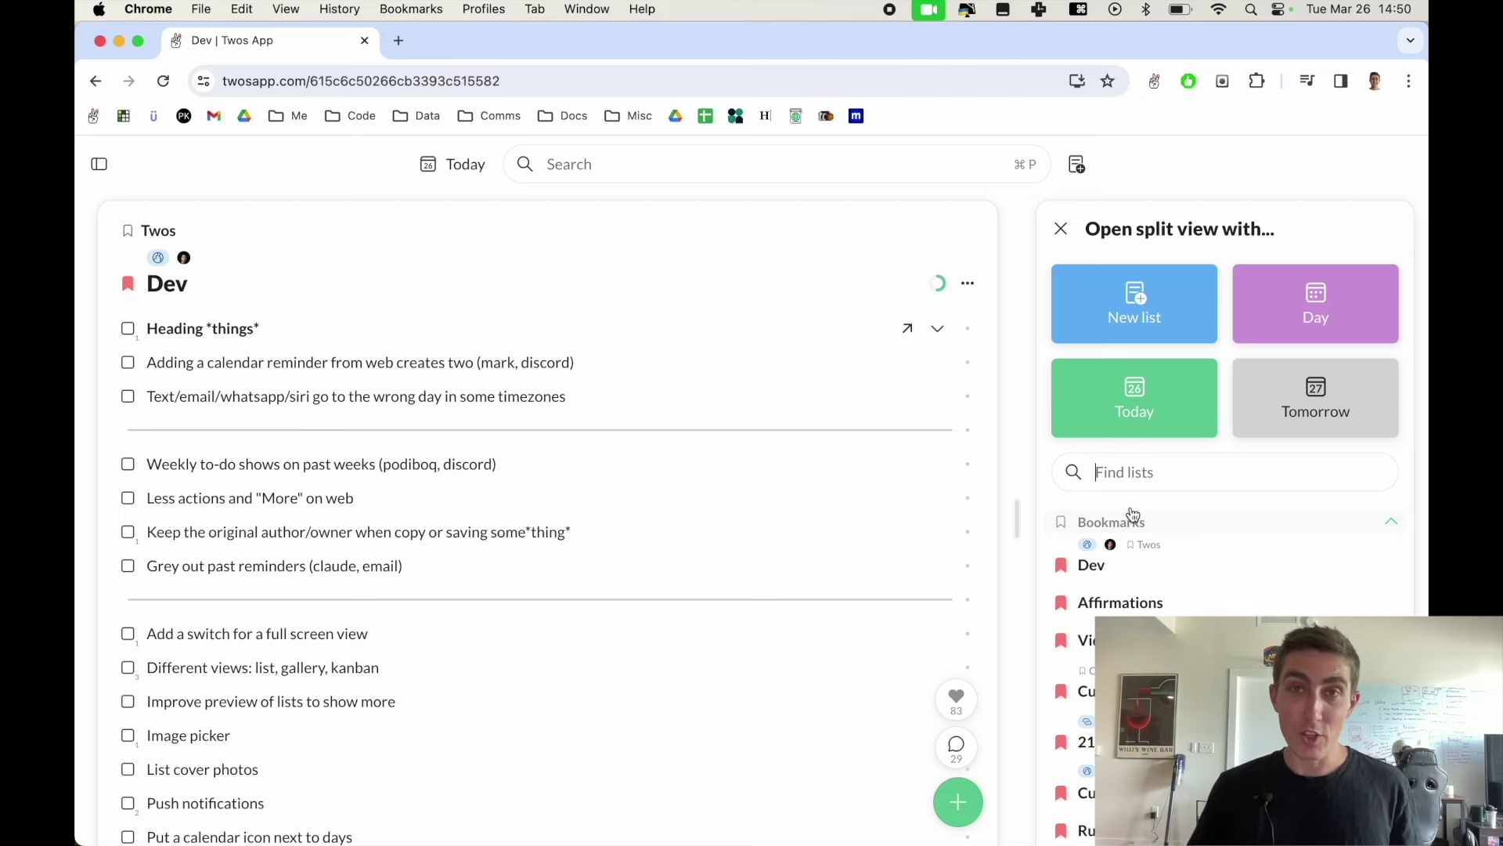
- Put Dev in the split view and return to the Tue, Mar 26 Today page
click(1139, 569)
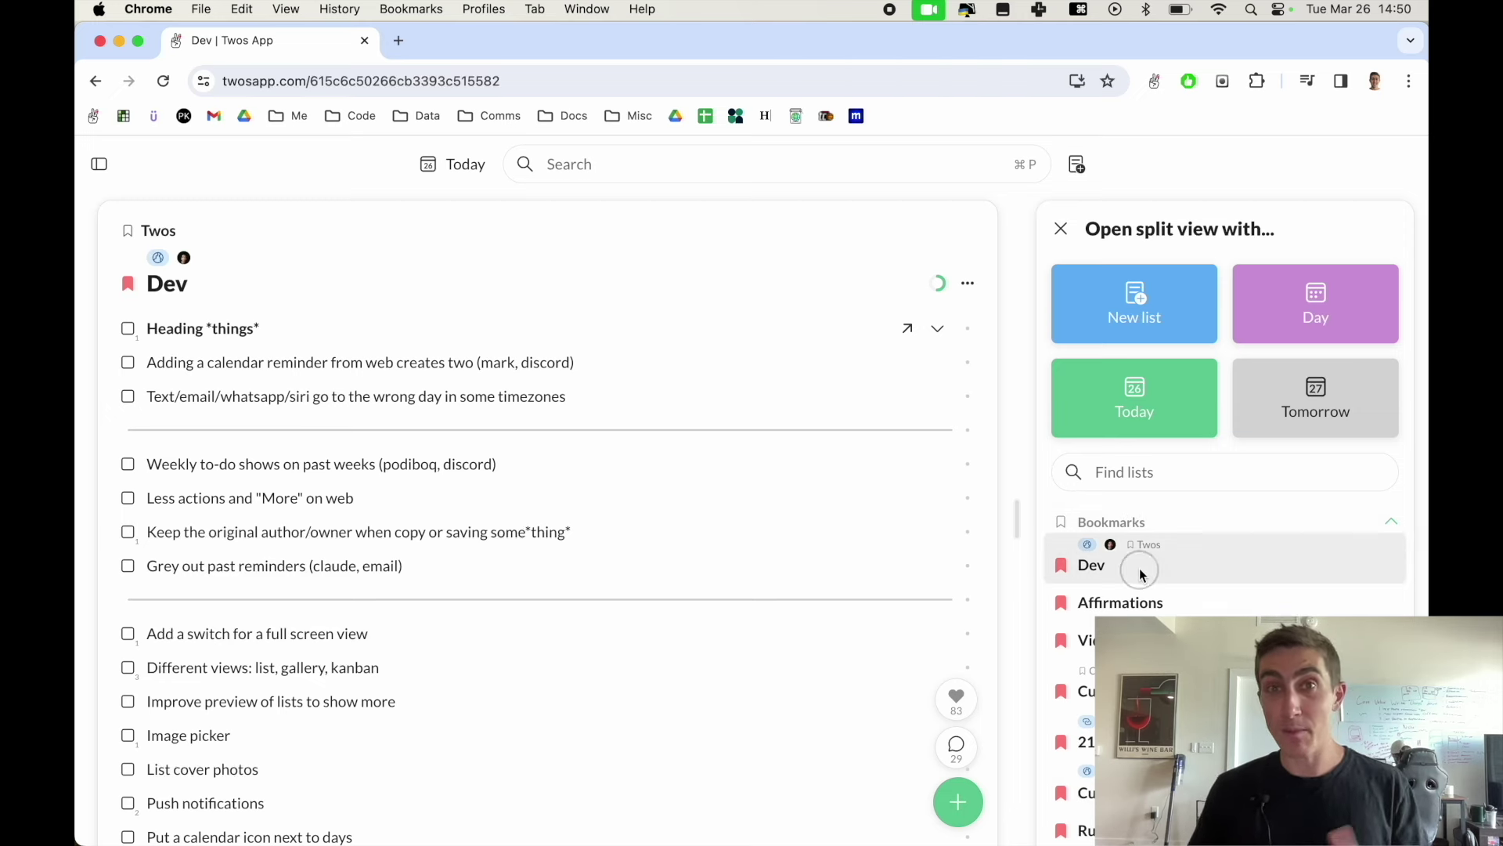
click(441, 168)
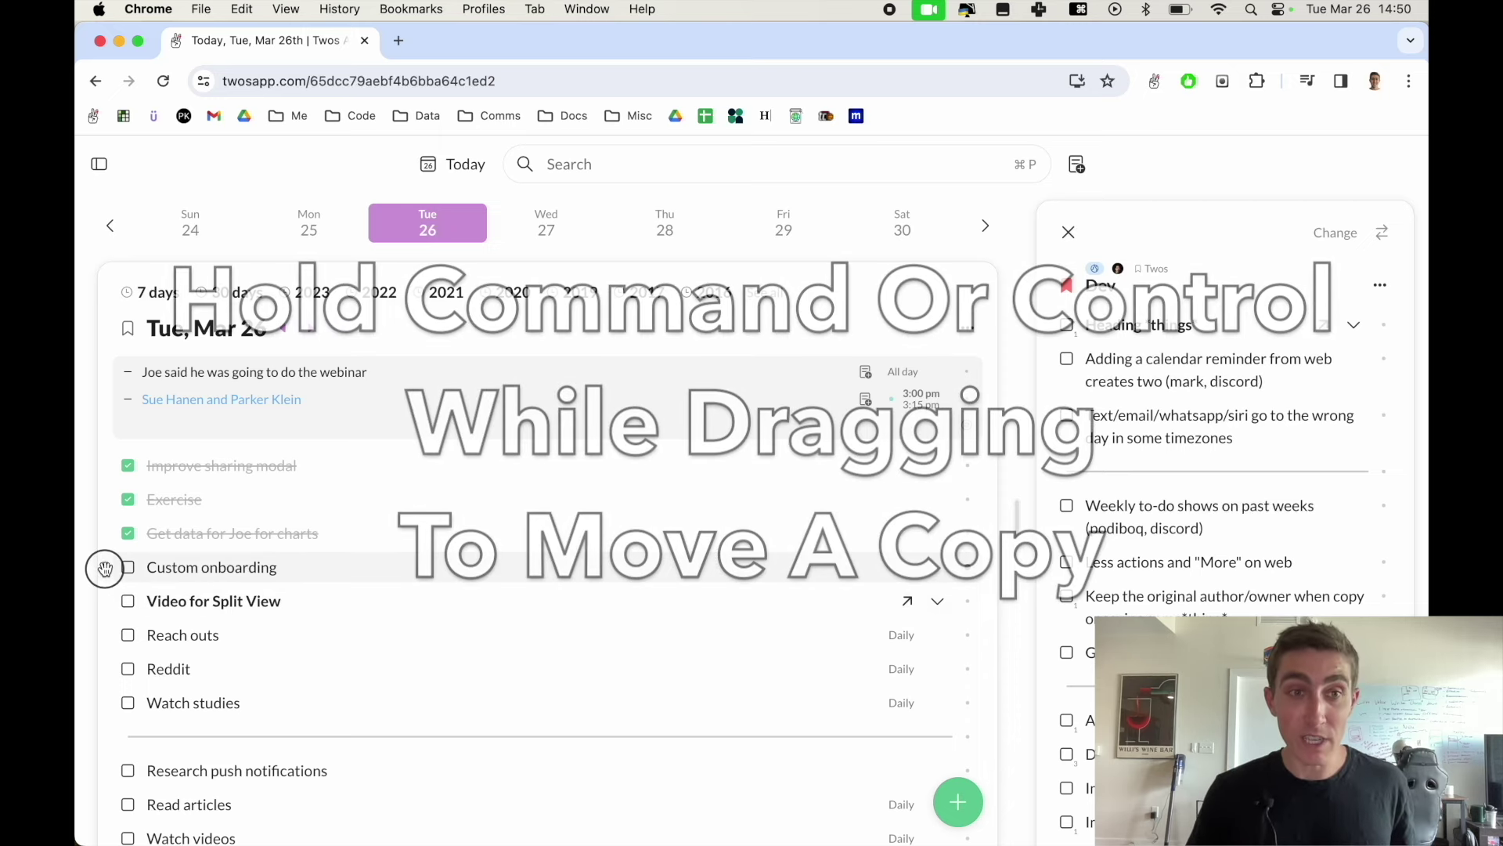
- Copy the Custom onboarding task from Tue, Mar 26 into the Dev list, keeping the original
drag(104, 567, 161, 575)
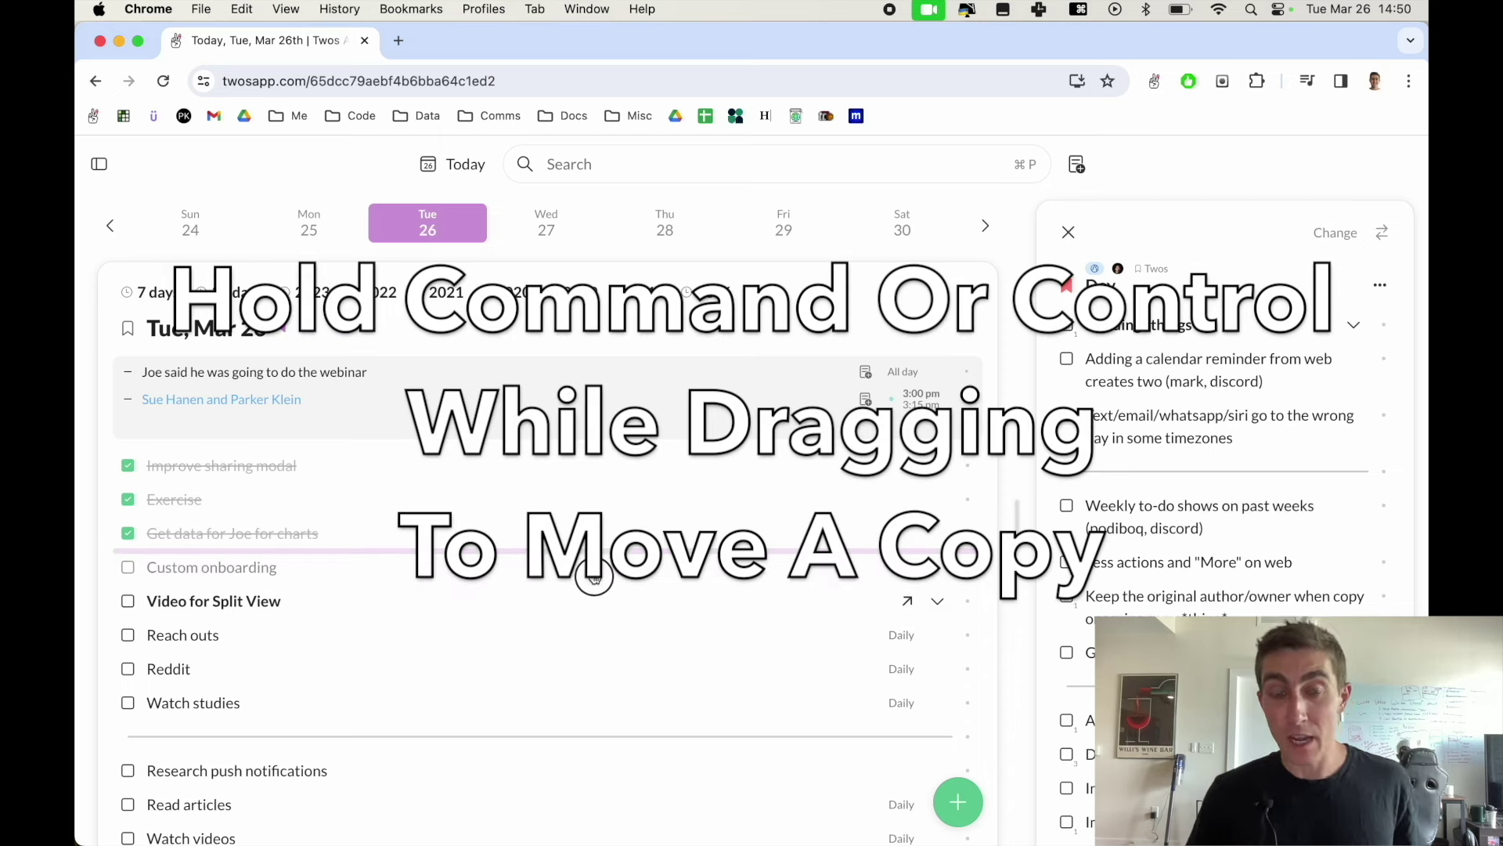
drag(593, 581, 1095, 524)
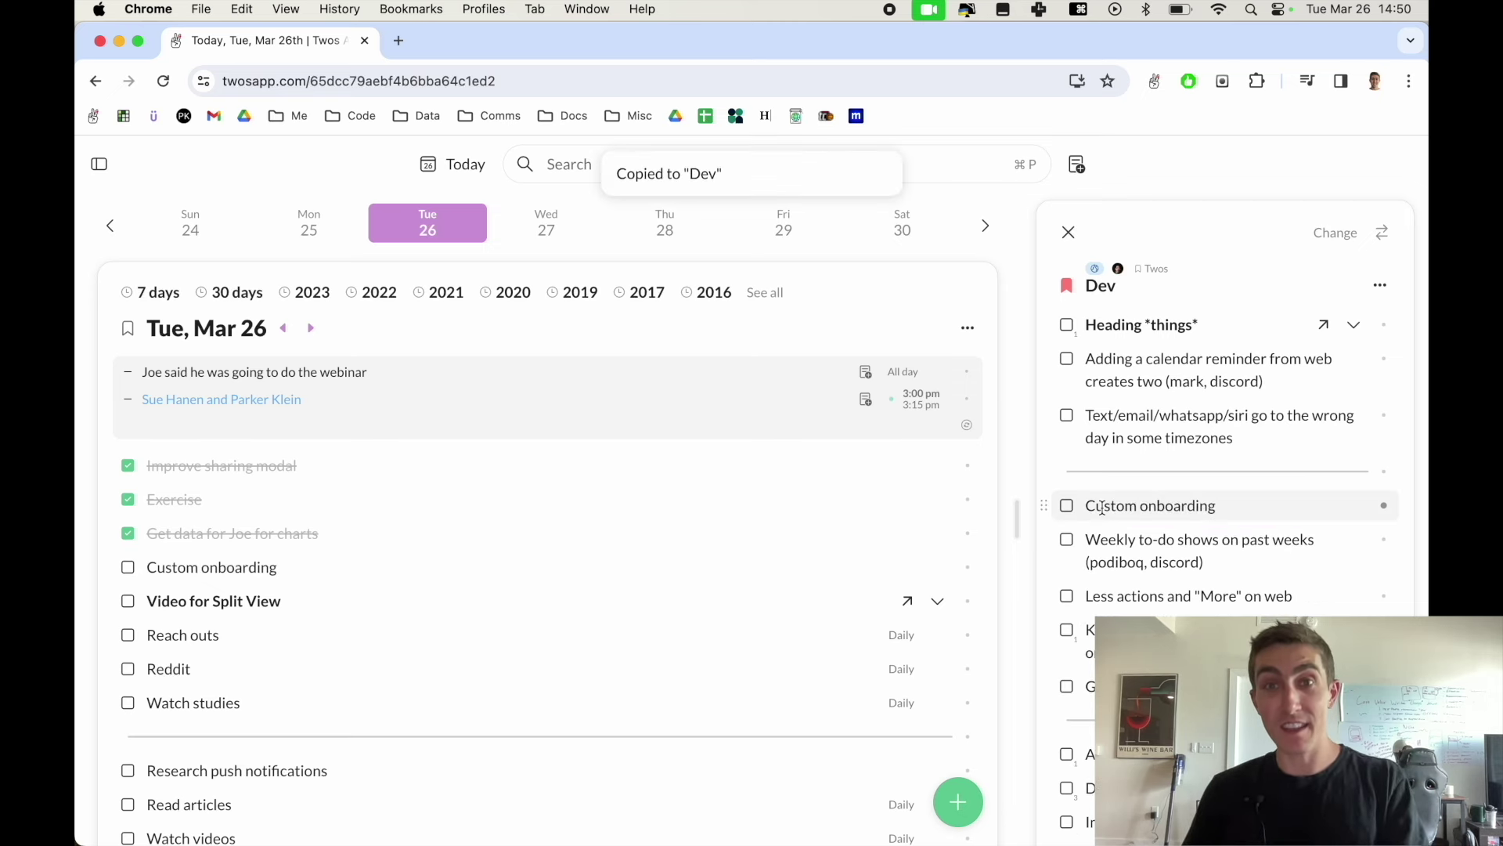